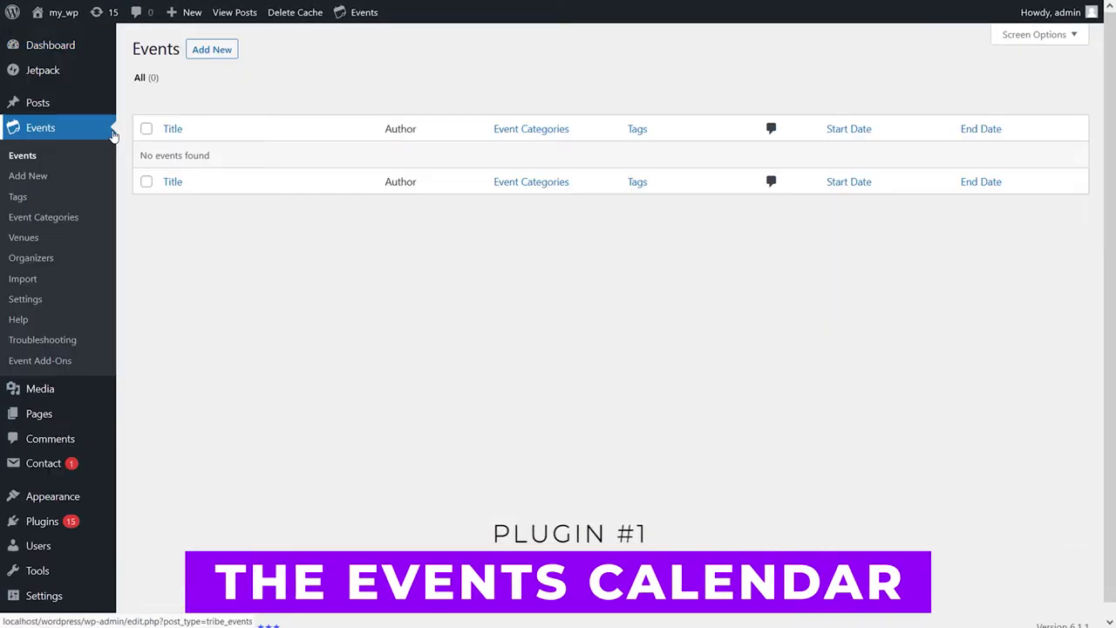
# Step: Title the event 'January Concert', describe it 'Special January concert', and run it March 30 to April 1
pyautogui.write('January Concert')
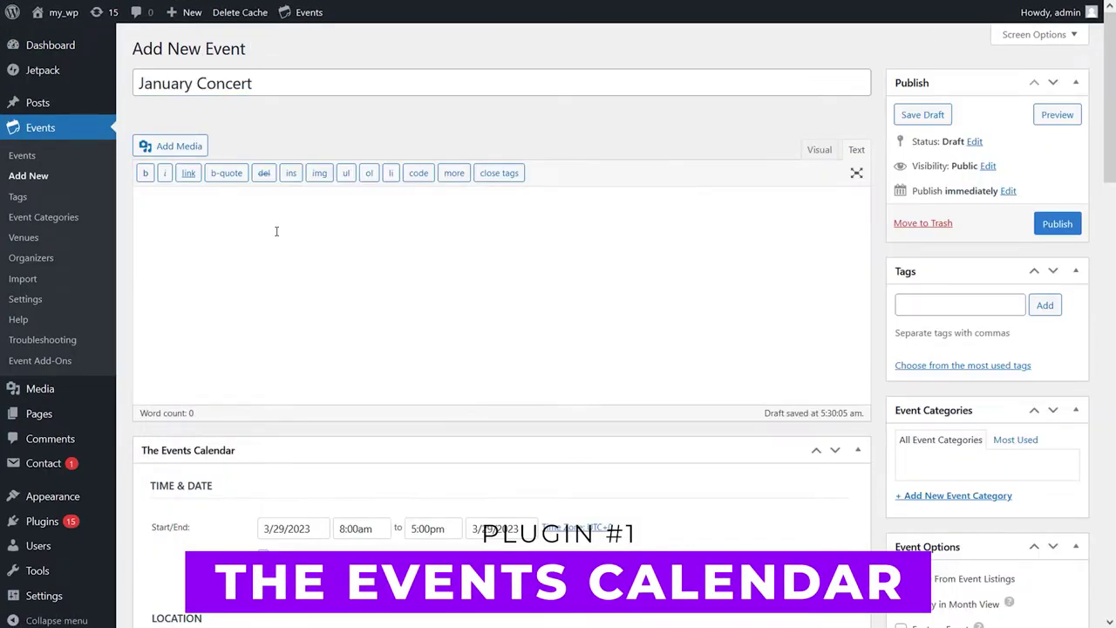
pyautogui.click(276, 232)
pyautogui.write('Special January concert')
pyautogui.scroll(-4, 276, 232)
pyautogui.click(293, 131)
pyautogui.click(388, 345)
pyautogui.click(791, 231)
pyautogui.click(421, 279)
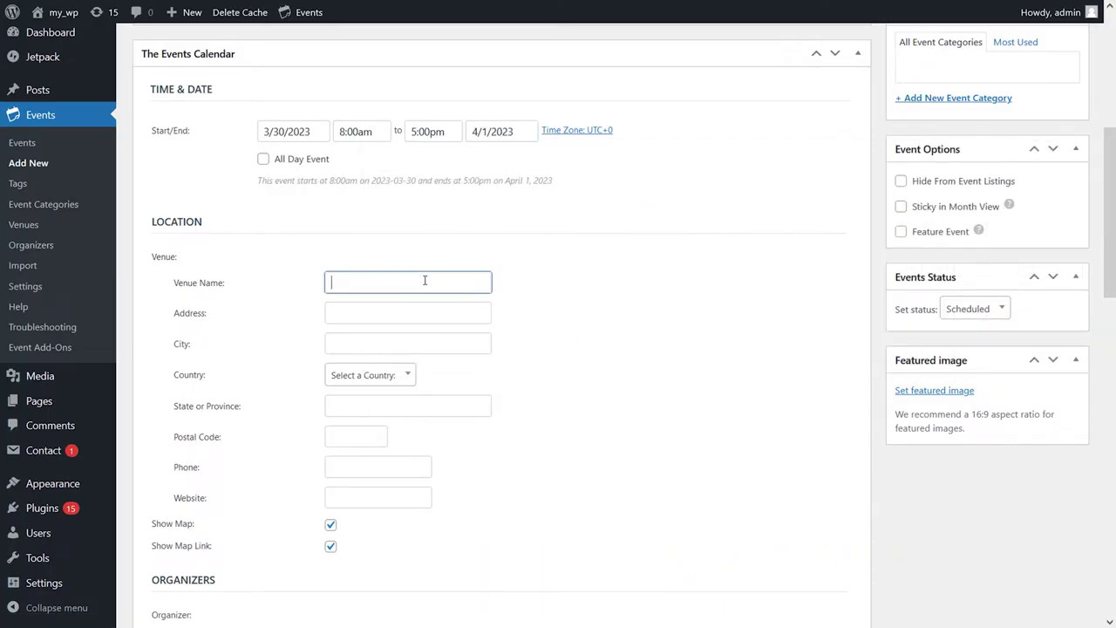
# Step: Enter the venue 'january park' with its city, United States and California
pyautogui.write('january park')
pyautogui.click(392, 312)
pyautogui.click(392, 343)
pyautogui.write('city')
pyautogui.click(386, 374)
pyautogui.write('uni')
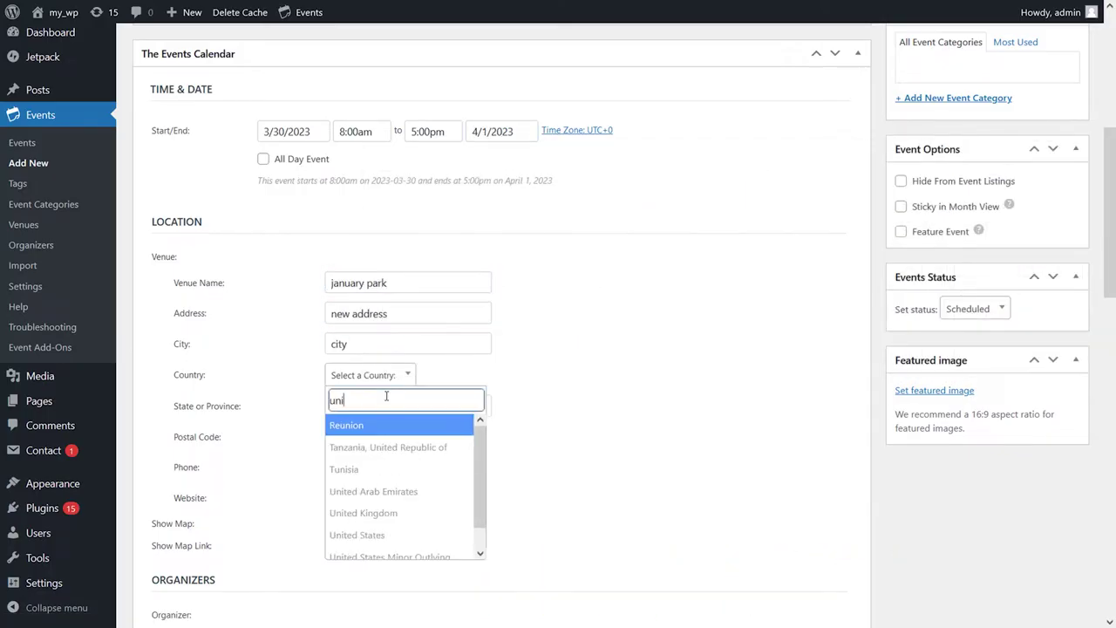
pyautogui.click(361, 530)
pyautogui.click(356, 406)
pyautogui.click(369, 494)
pyautogui.write('y.com')
pyautogui.scroll(-6, 361, 488)
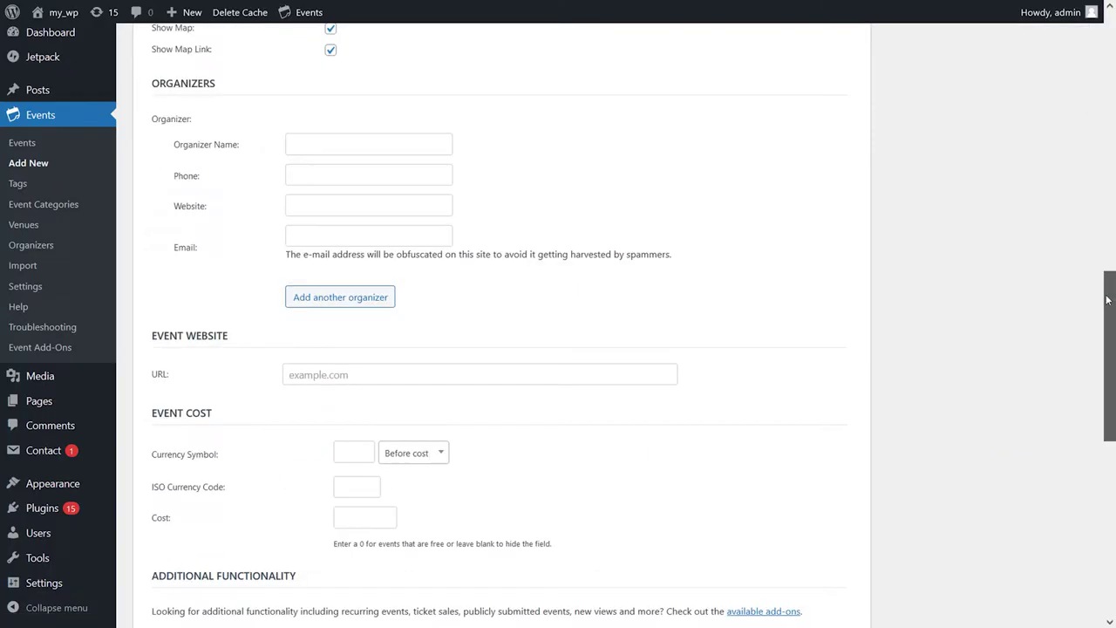
pyautogui.click(424, 88)
pyautogui.write('january')
pyautogui.press('Tab')
pyautogui.write('0123456789')
pyautogui.press('Tab')
pyautogui.write('www.january-concert.co')
pyautogui.press('Tab')
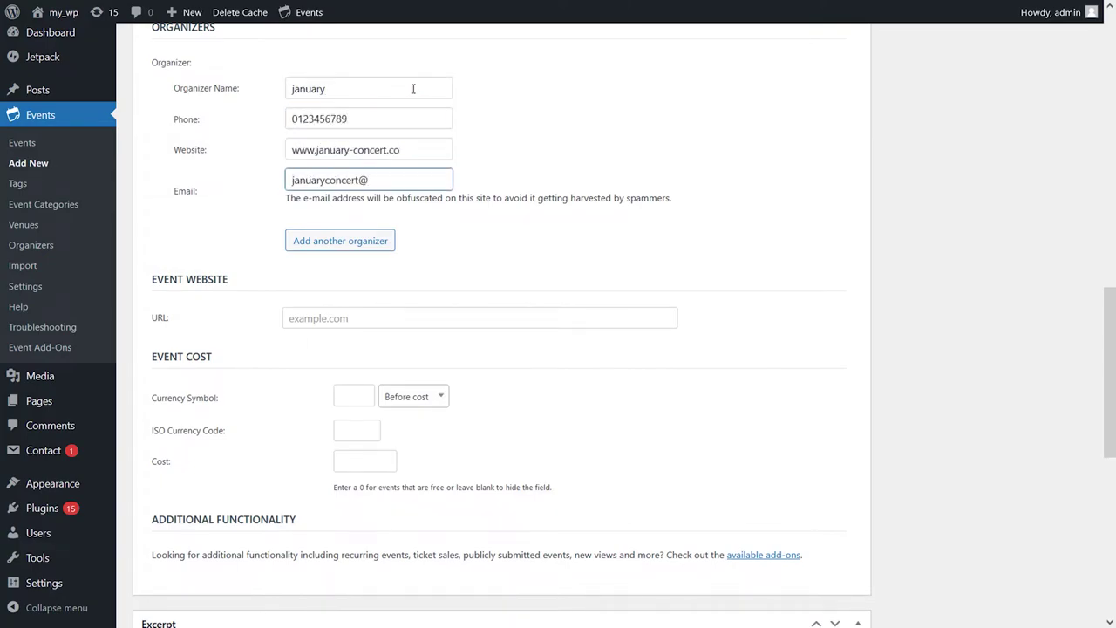
pyautogui.scroll(-3, 423, 88)
pyautogui.click(349, 55)
pyautogui.write('www.january-concert.co')
pyautogui.click(353, 141)
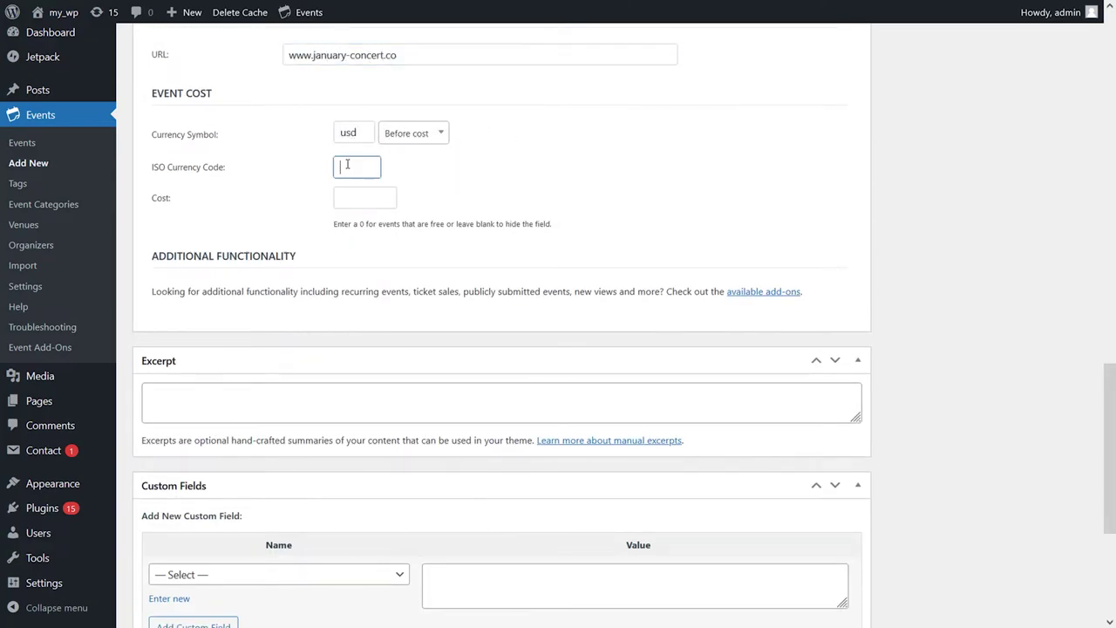
pyautogui.scroll(-3, 334, 329)
pyautogui.click(321, 290)
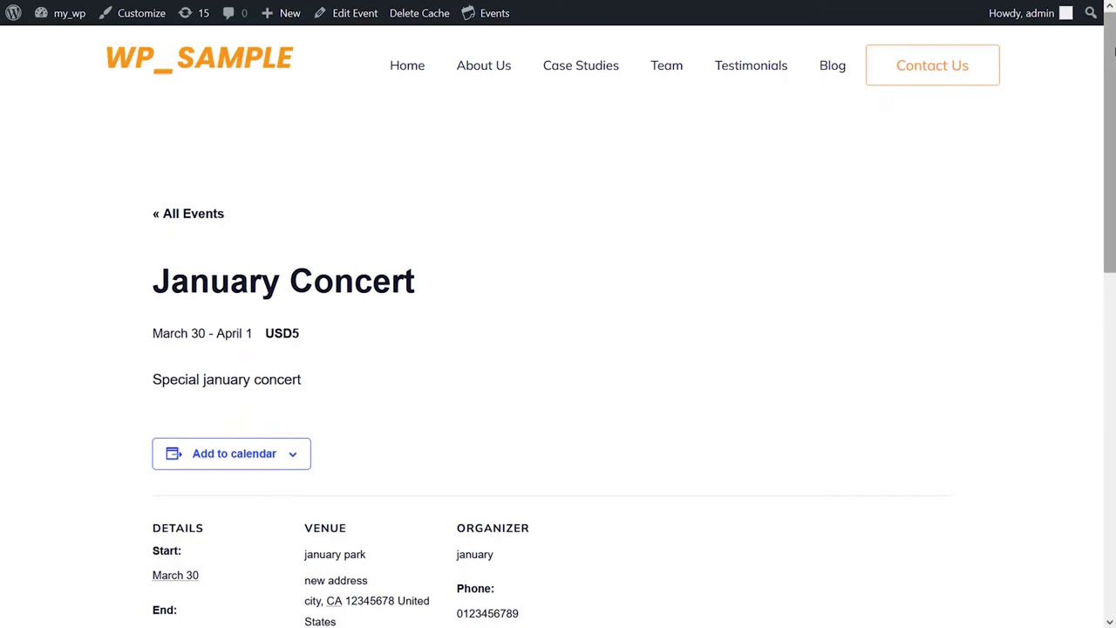
# Step: Scroll down the admin page toward the Timetable plugin's Events list
pyautogui.scroll(-2, 1113, 109)
pyautogui.moveTo(1113, 109); pyautogui.dragTo(1113, 184)
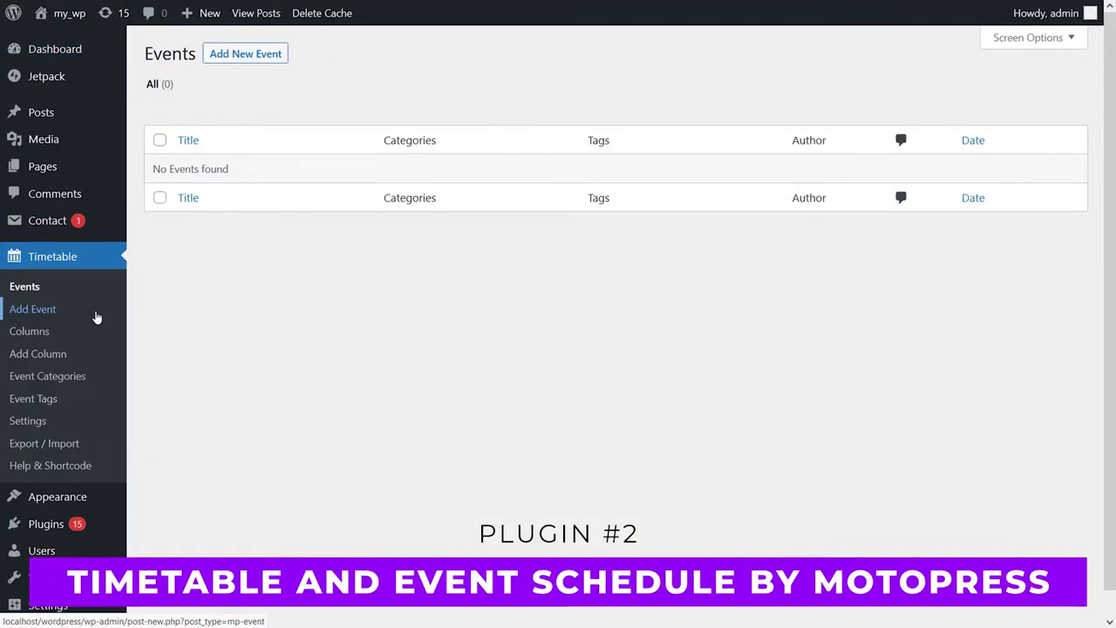
# Step: Start a timetable event titled 'February Concert' with body text 'concert'
pyautogui.click(256, 54)
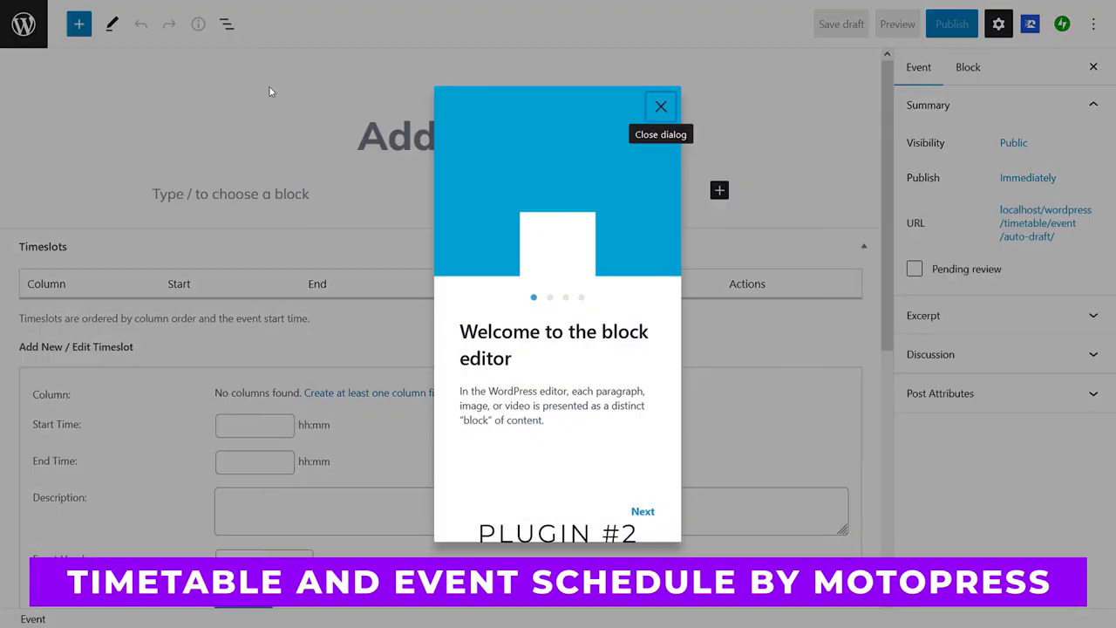
pyautogui.click(660, 105)
pyautogui.write('February Concert')
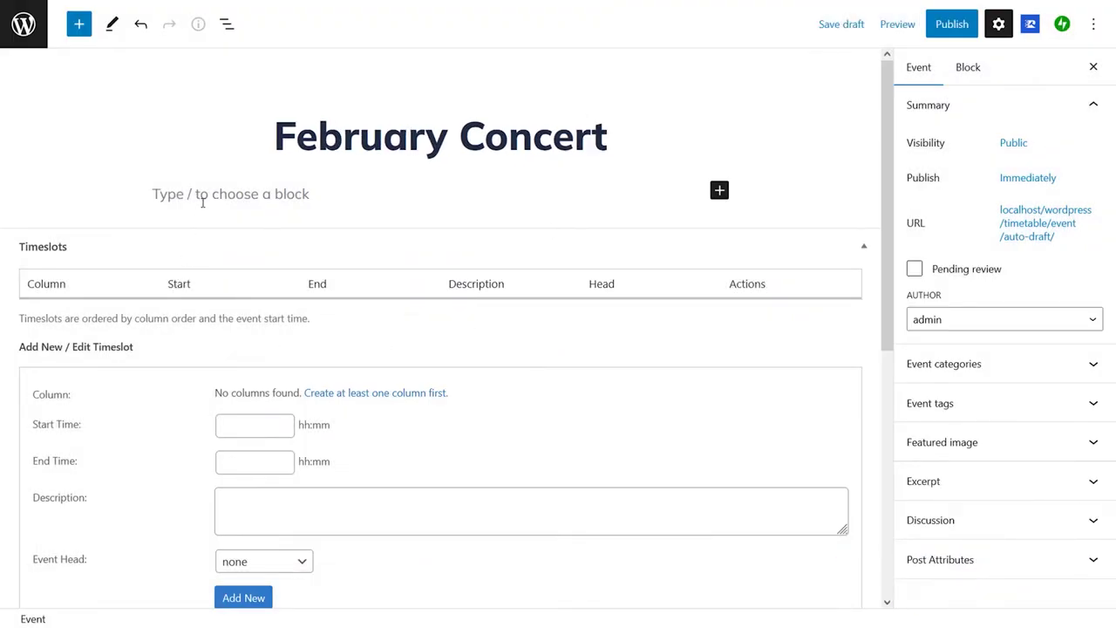
pyautogui.click(202, 202)
pyautogui.write('concert')
# Step: Add a 07:00–15:00 timeslot described 'special february concert' with admin as event head
pyautogui.scroll(-1, 230, 368)
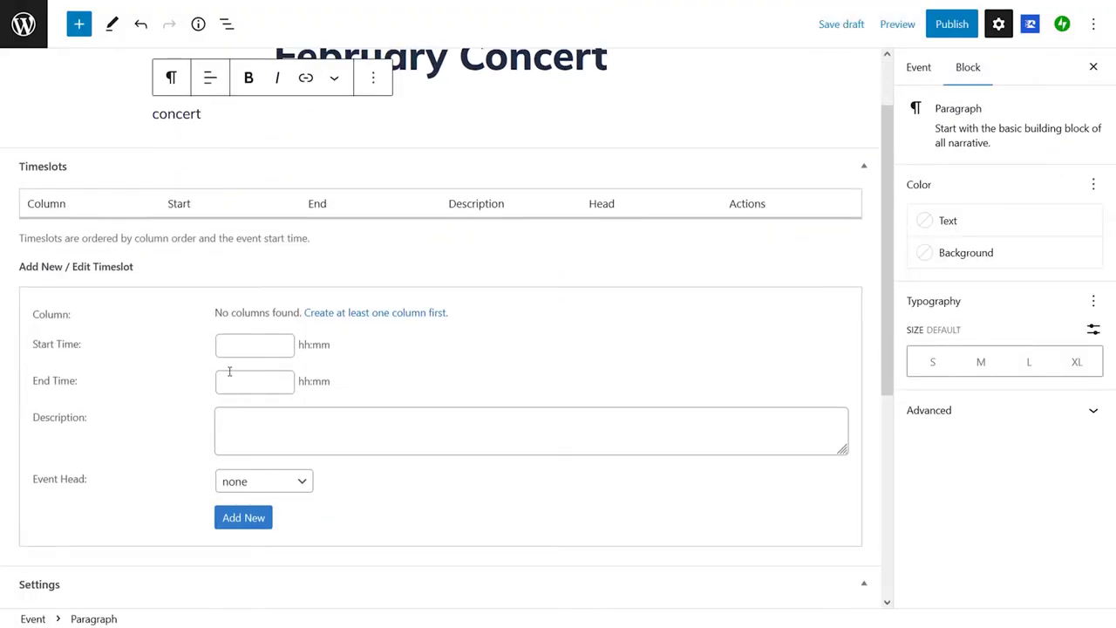
pyautogui.click(253, 347)
pyautogui.press('Tab')
pyautogui.click(313, 486)
pyautogui.click(295, 448)
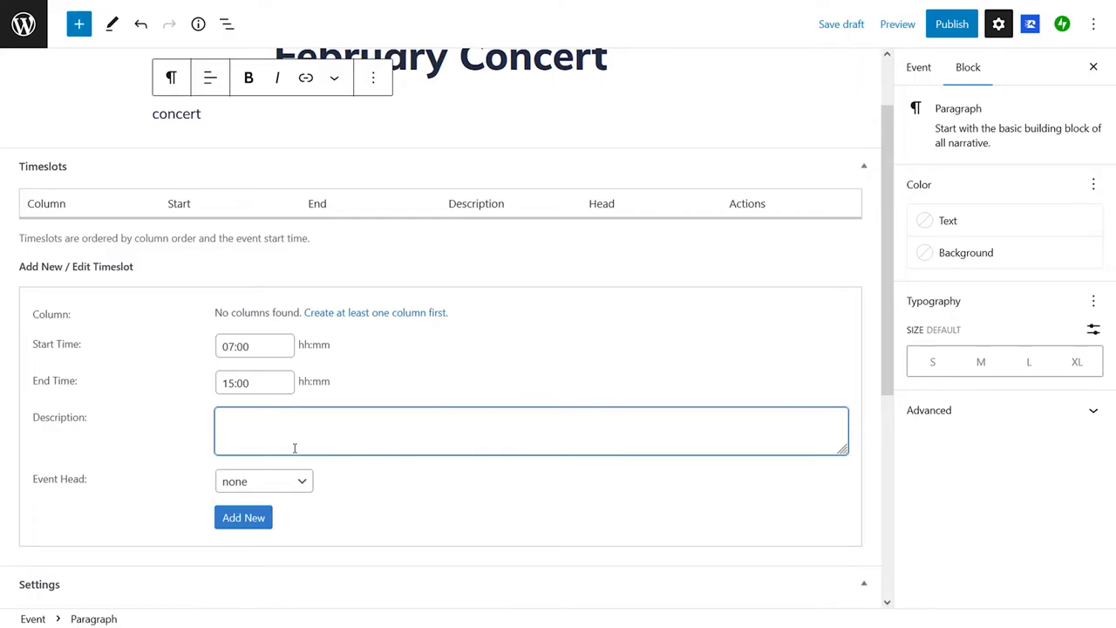
pyautogui.write('special february concert')
pyautogui.click(264, 481)
pyautogui.click(257, 528)
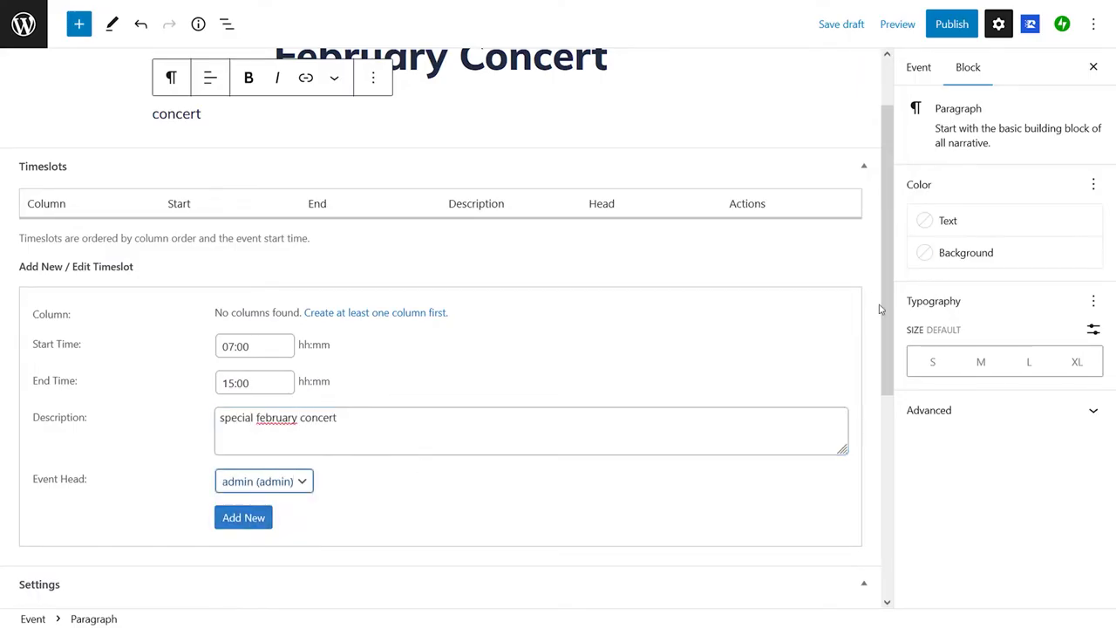
# Step: Enter the subtitle and set colours: red background, yellow hover, white text, dark grey hover text
pyautogui.scroll(-4, 645, 435)
pyautogui.click(256, 270)
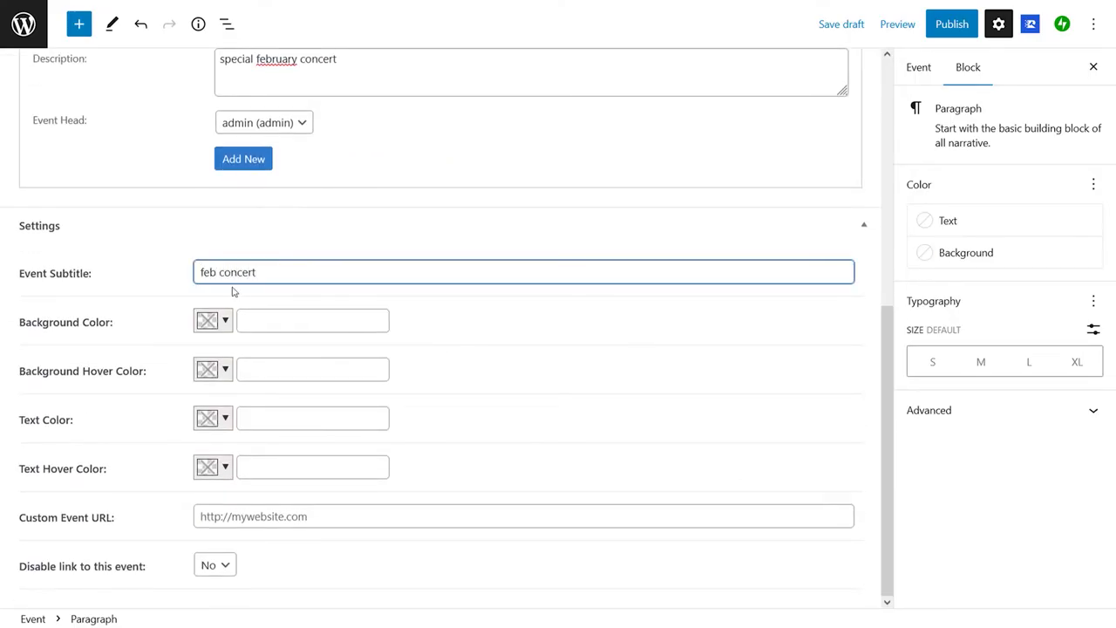
pyautogui.click(209, 320)
pyautogui.click(209, 360)
pyautogui.click(209, 368)
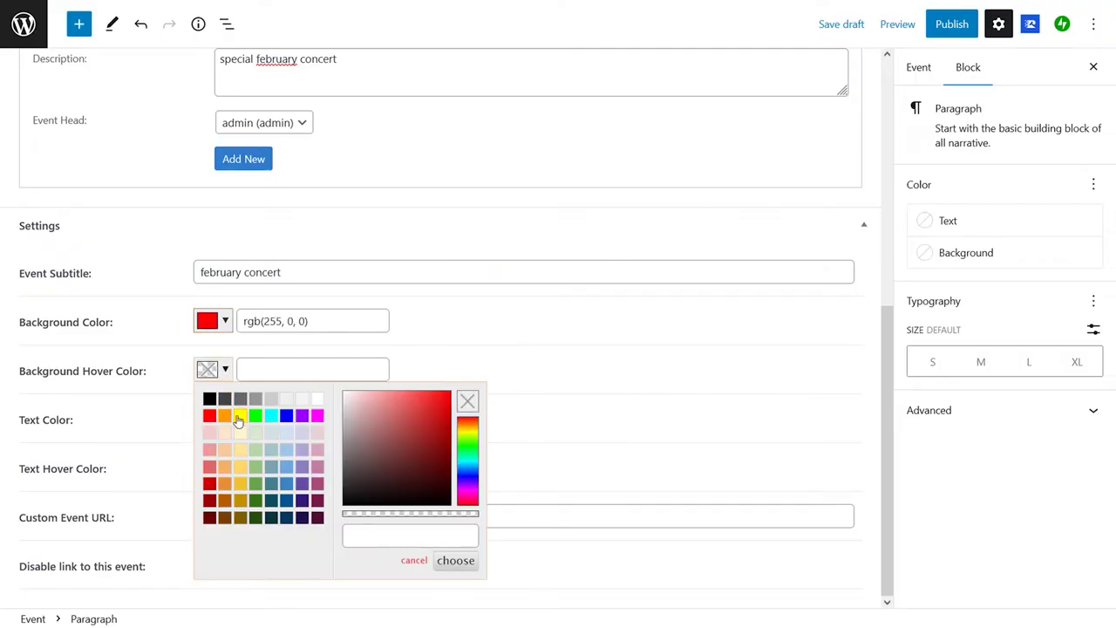
pyautogui.click(213, 417)
pyautogui.click(317, 225)
pyautogui.click(455, 386)
pyautogui.click(209, 466)
pyautogui.click(225, 273)
pyautogui.click(455, 435)
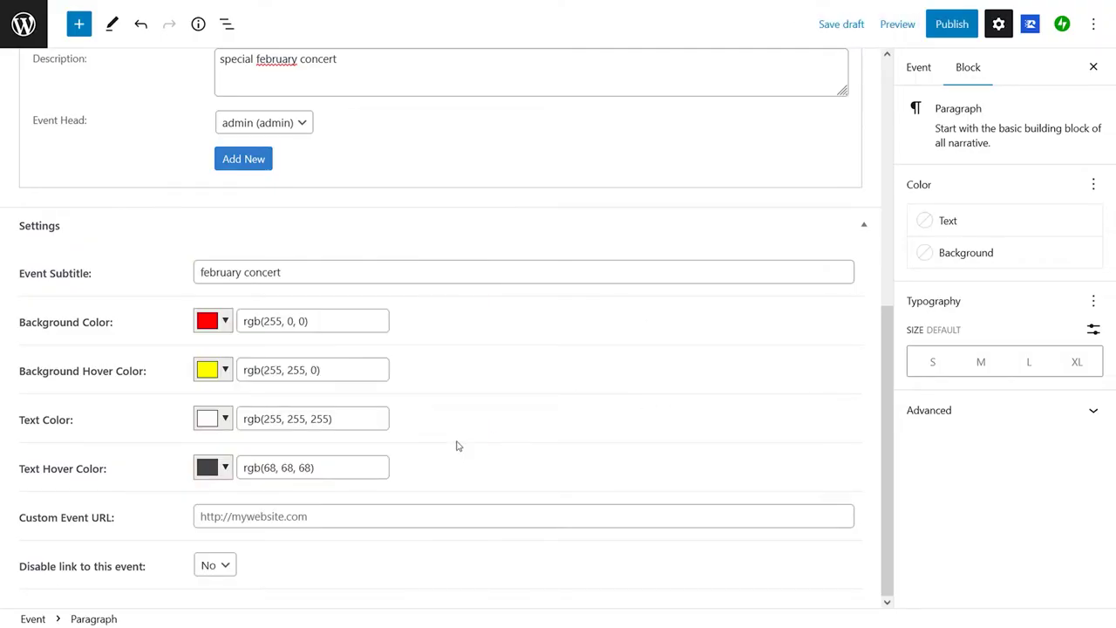
# Step: Fill in the custom event URL and publish the February Concert
pyautogui.click(287, 515)
pyautogui.write('https://www.february-concert.co')
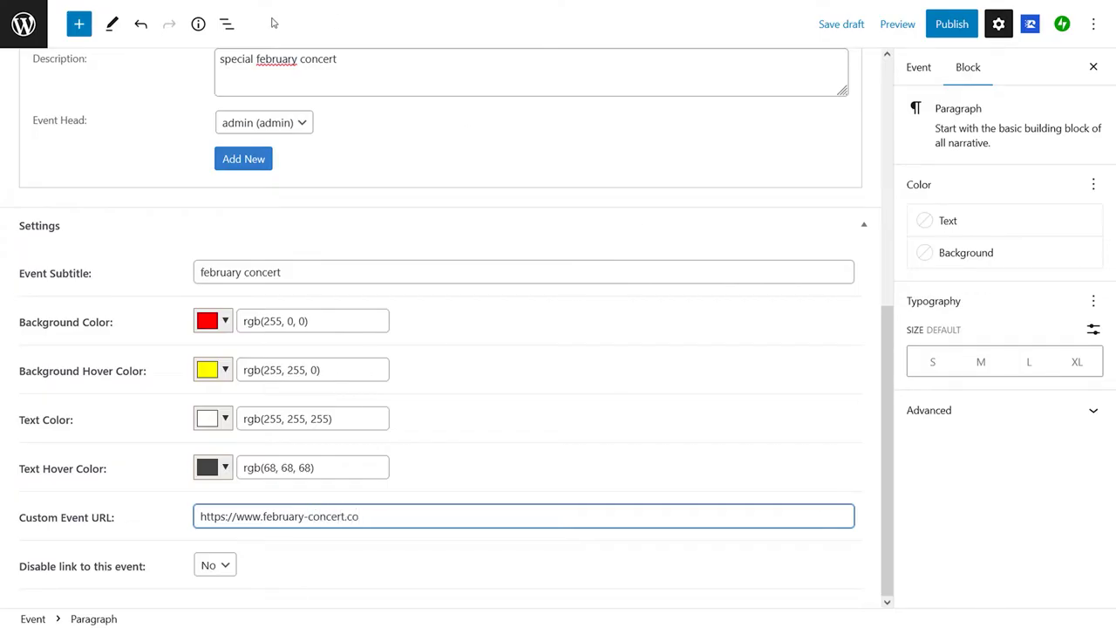
pyautogui.click(965, 26)
pyautogui.click(959, 26)
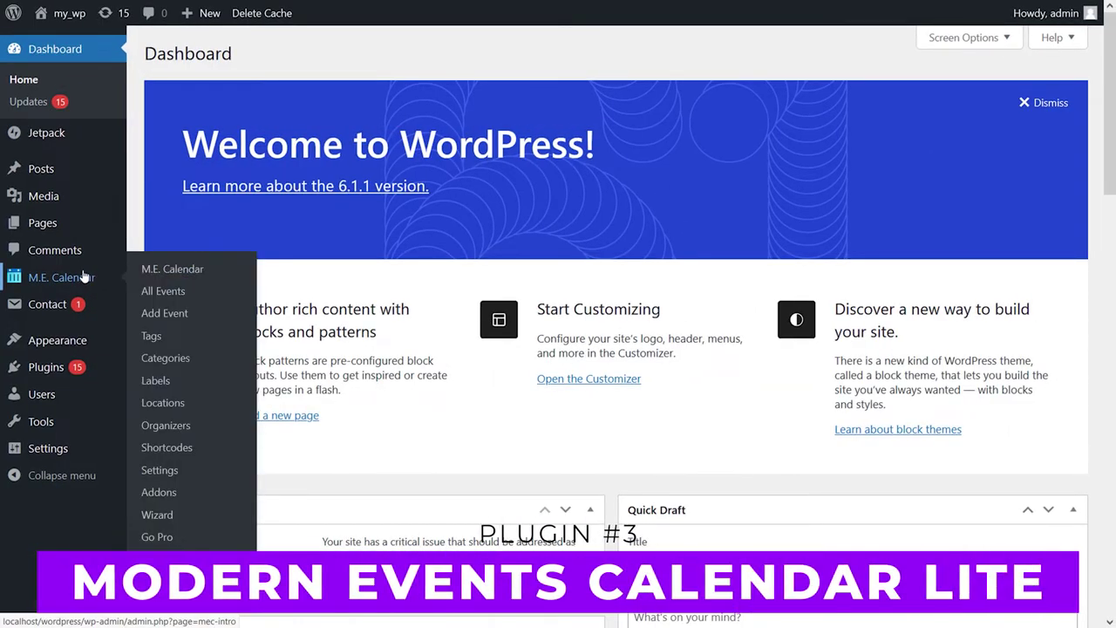
# Step: Start a Modern Events Calendar event described 'Special March Concert' ending at 10 PM
pyautogui.click(83, 276)
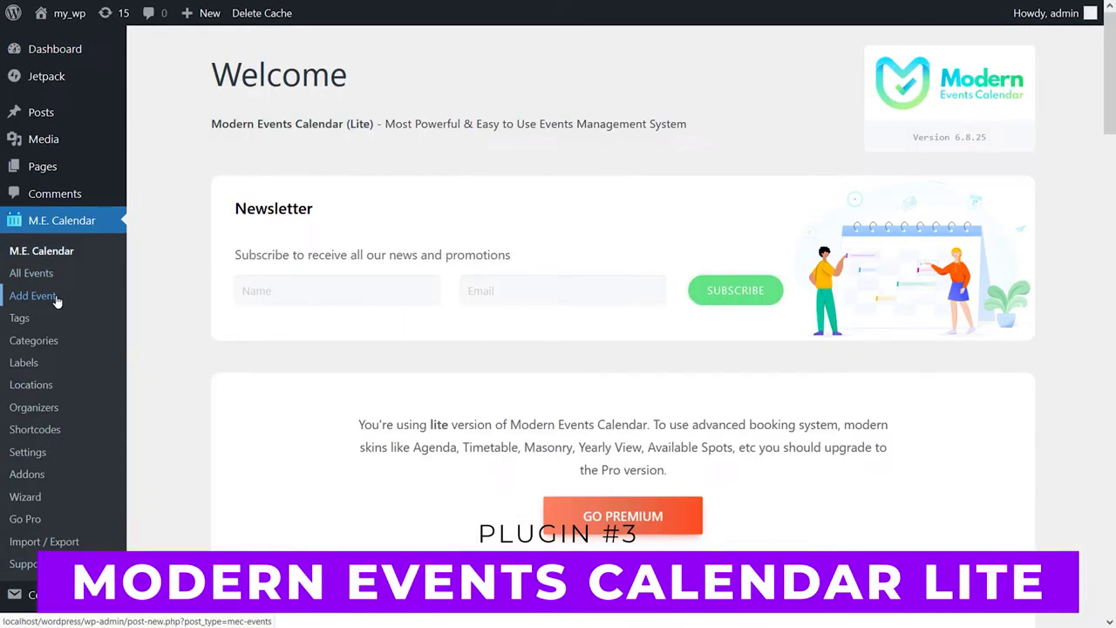
pyautogui.click(33, 296)
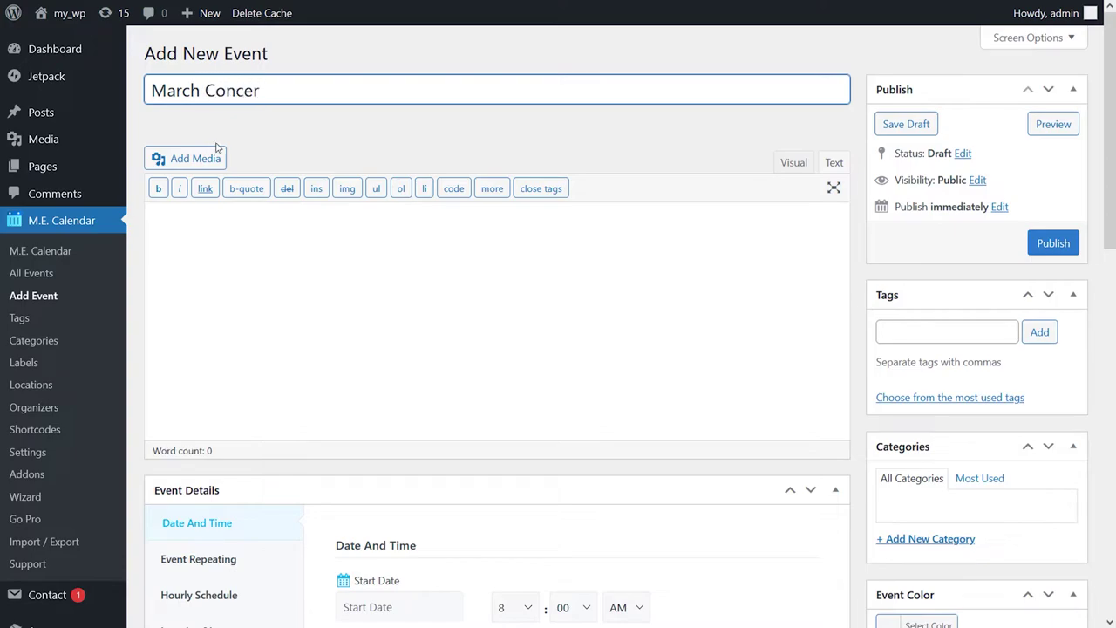
pyautogui.click(216, 252)
pyautogui.write('Special March Concert')
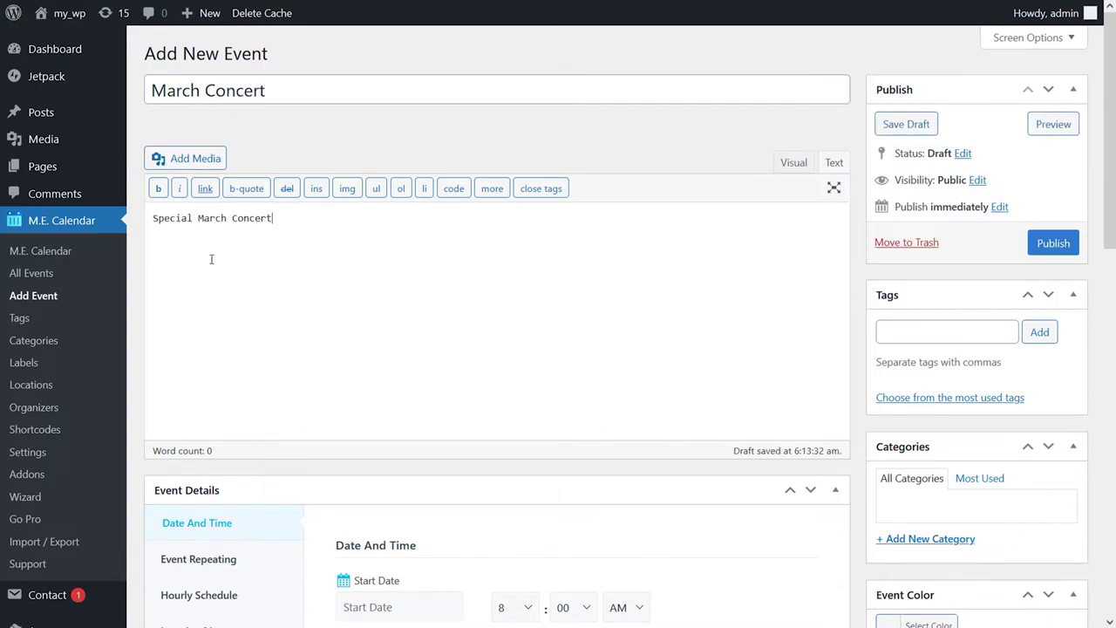
pyautogui.scroll(-5, 651, 336)
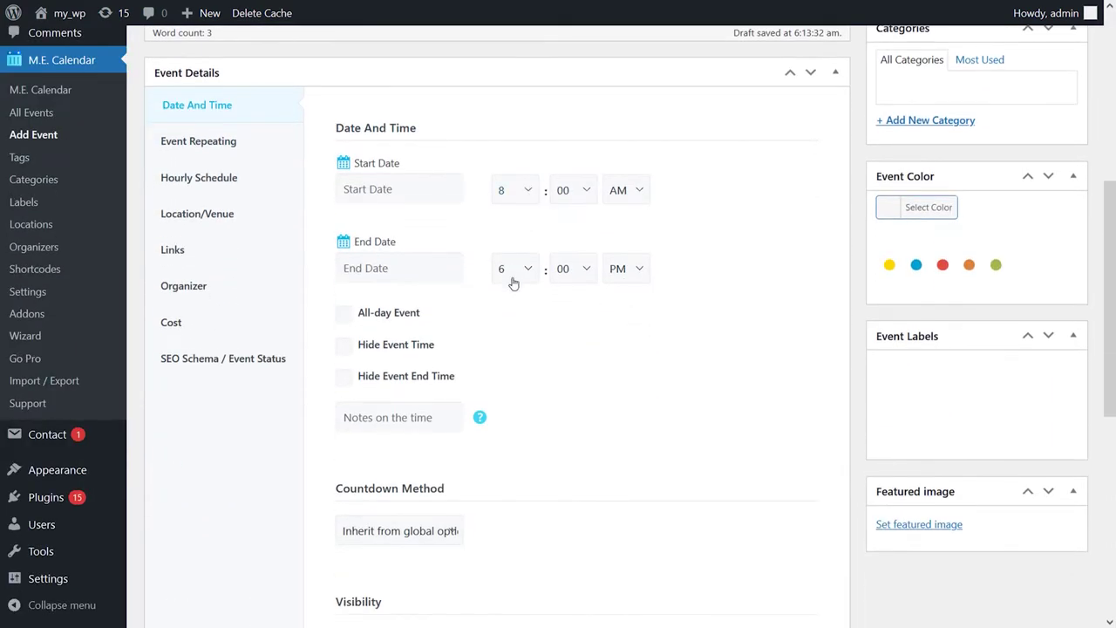
pyautogui.click(513, 279)
pyautogui.click(510, 508)
# Step: Review the repeating, hourly schedule, location, links, organizer, cost and SEO tabs, then choose yellow event colour
pyautogui.scroll(-3, 576, 335)
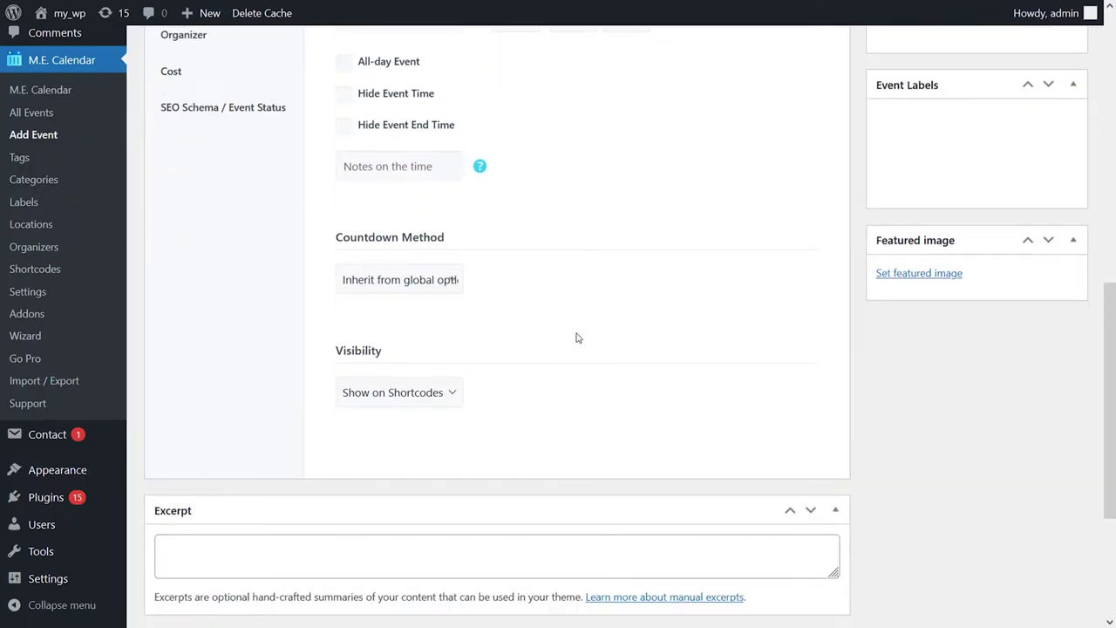
pyautogui.scroll(2, 571, 322)
pyautogui.click(261, 142)
pyautogui.click(228, 179)
pyautogui.click(225, 215)
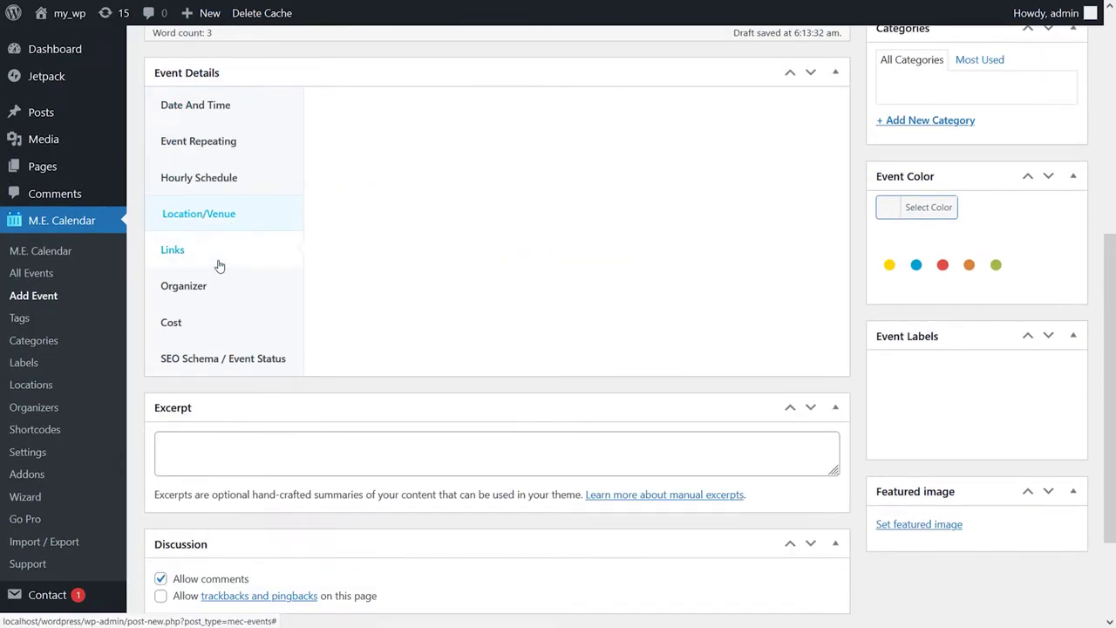
pyautogui.click(201, 251)
pyautogui.click(209, 286)
pyautogui.click(210, 323)
pyautogui.click(212, 359)
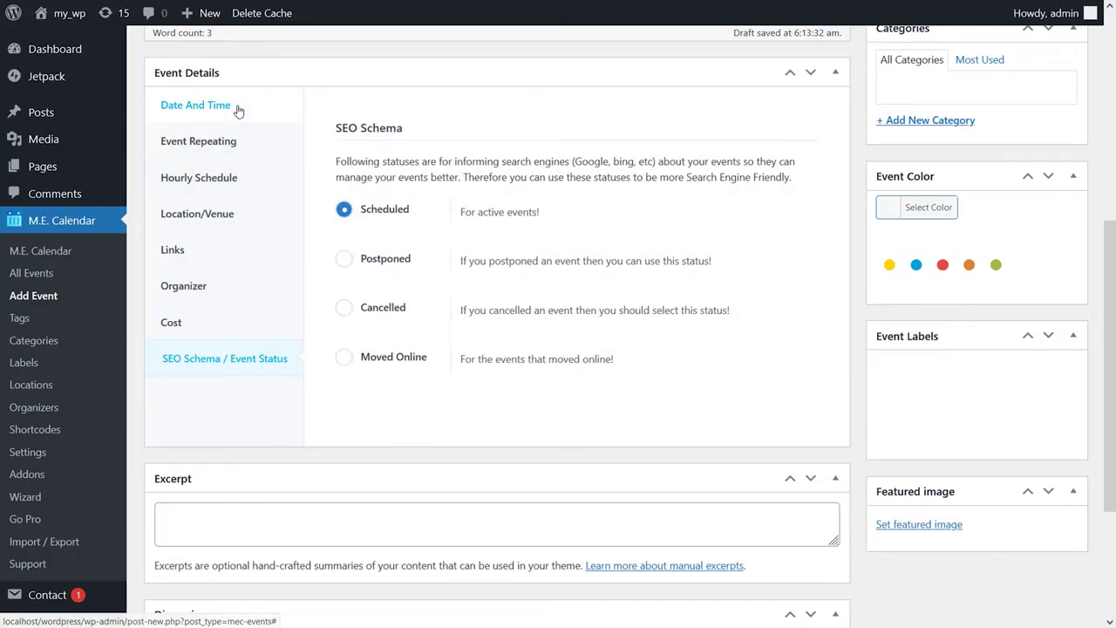
pyautogui.click(238, 108)
pyautogui.click(888, 265)
pyautogui.scroll(-6, 810, 276)
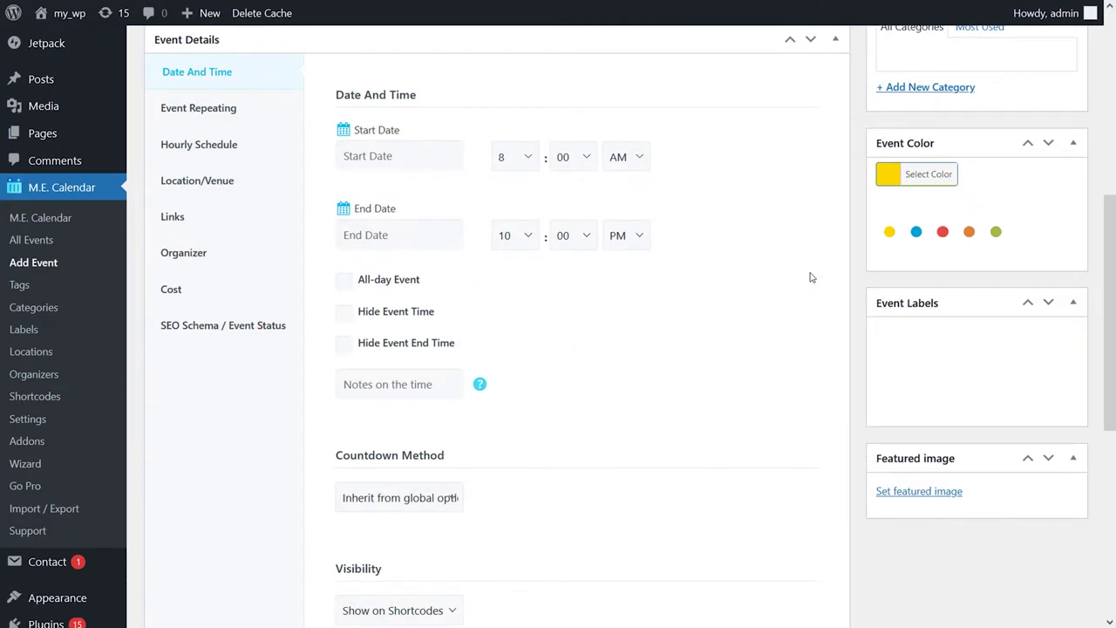
# Step: Publish the March Concert and view its page showing Mar 29 2023, 8:00 am – 10:00 pm
pyautogui.scroll(10, 809, 272)
pyautogui.click(1046, 245)
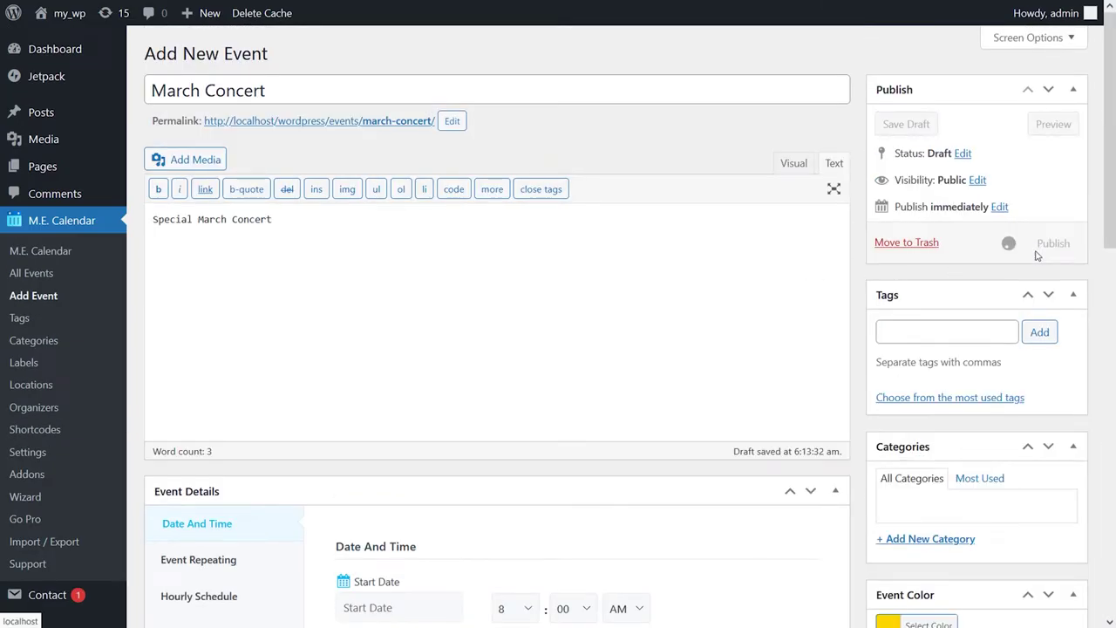
pyautogui.click(307, 199)
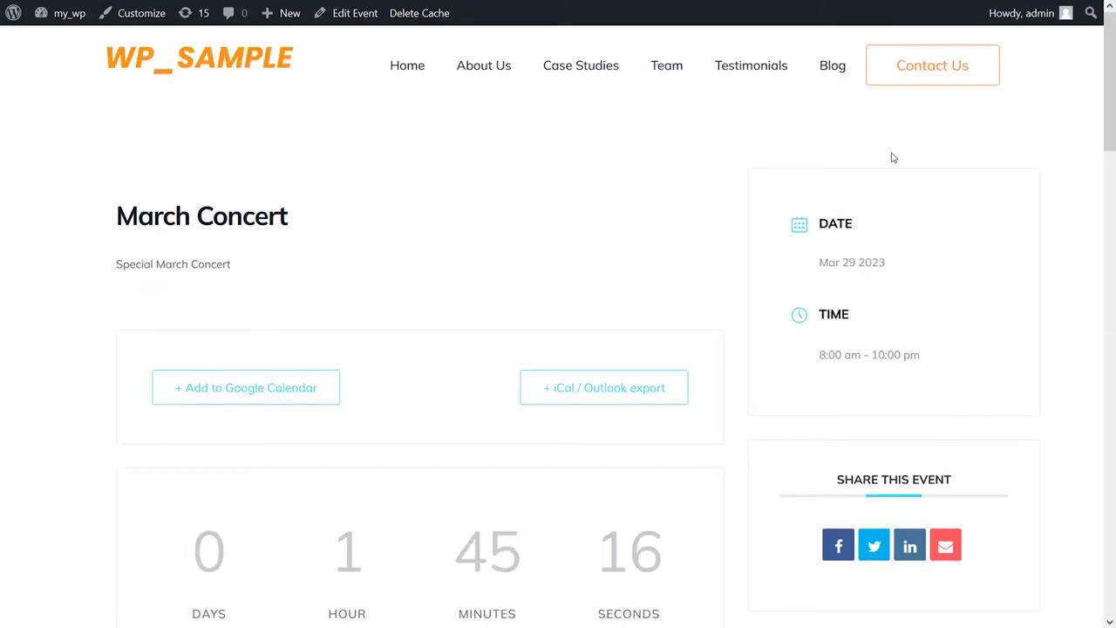
pyautogui.scroll(-2, 1111, 140)
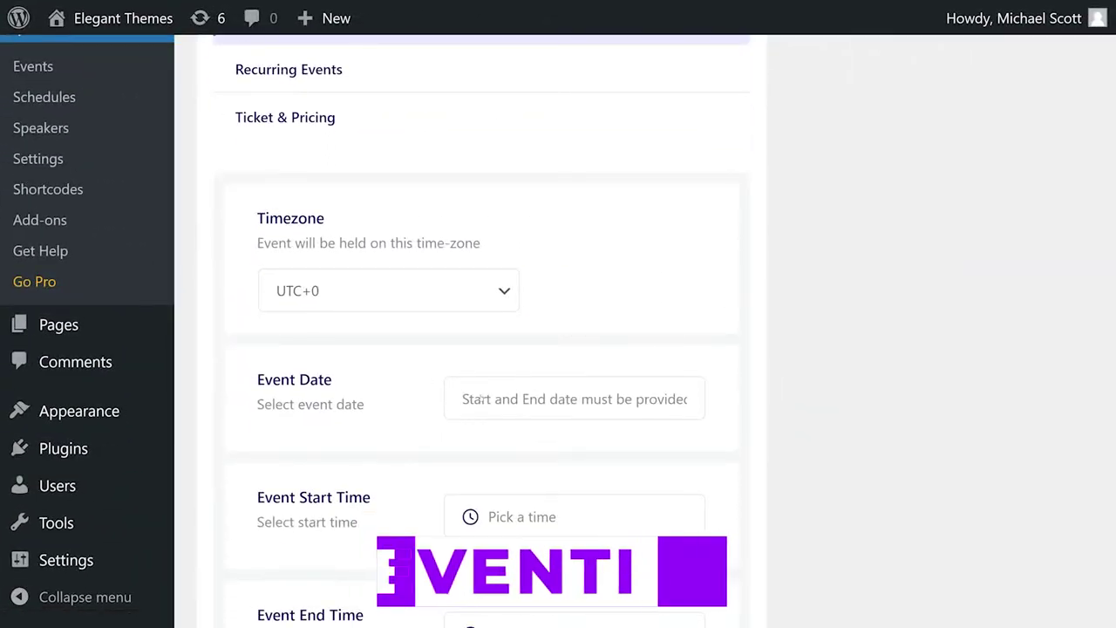
# Step: Set the Eventin event date to April 3, 2023 with a 12:00 PM start time
pyautogui.click(523, 399)
pyautogui.click(761, 67)
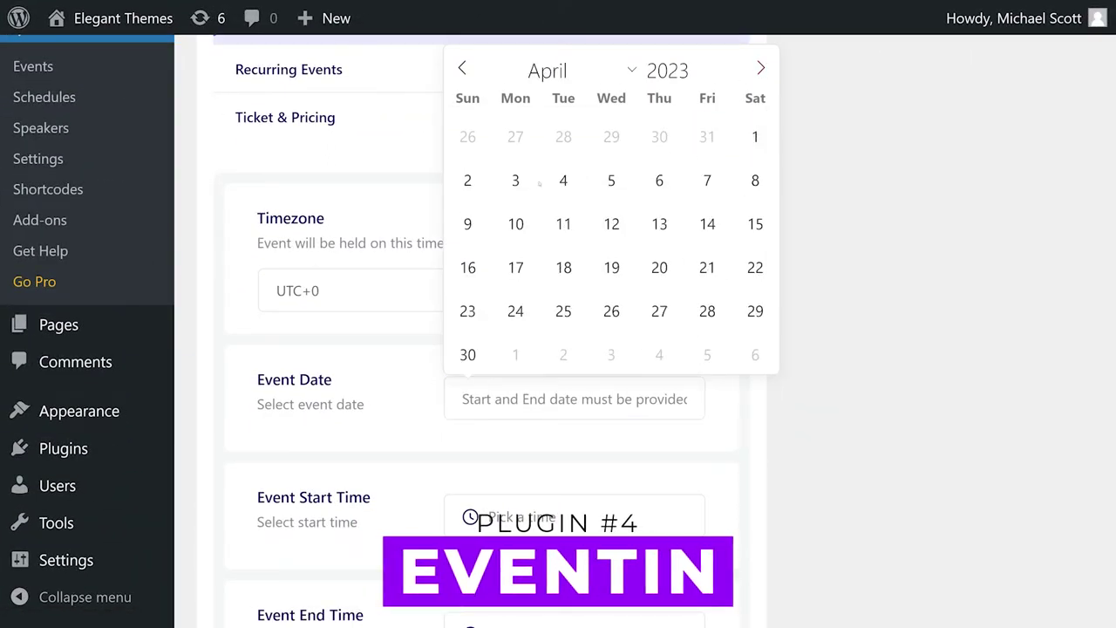
pyautogui.click(515, 179)
pyautogui.click(558, 515)
pyautogui.click(541, 393)
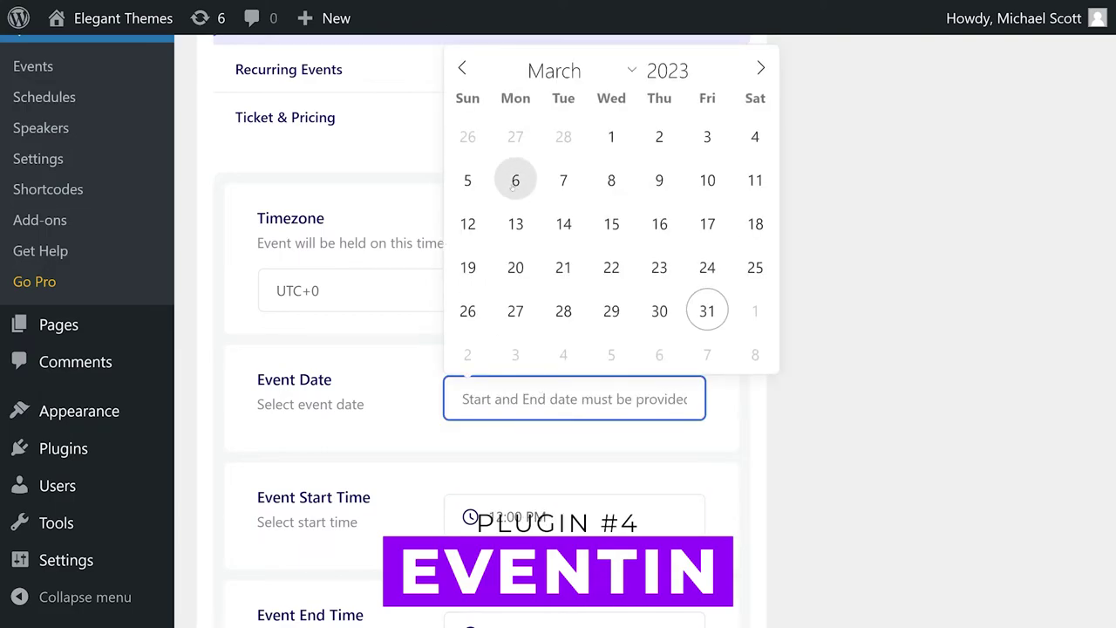
pyautogui.click(759, 67)
pyautogui.click(515, 180)
# Step: Step the event end time forward toward 4:00 PM
pyautogui.scroll(-1, 515, 399)
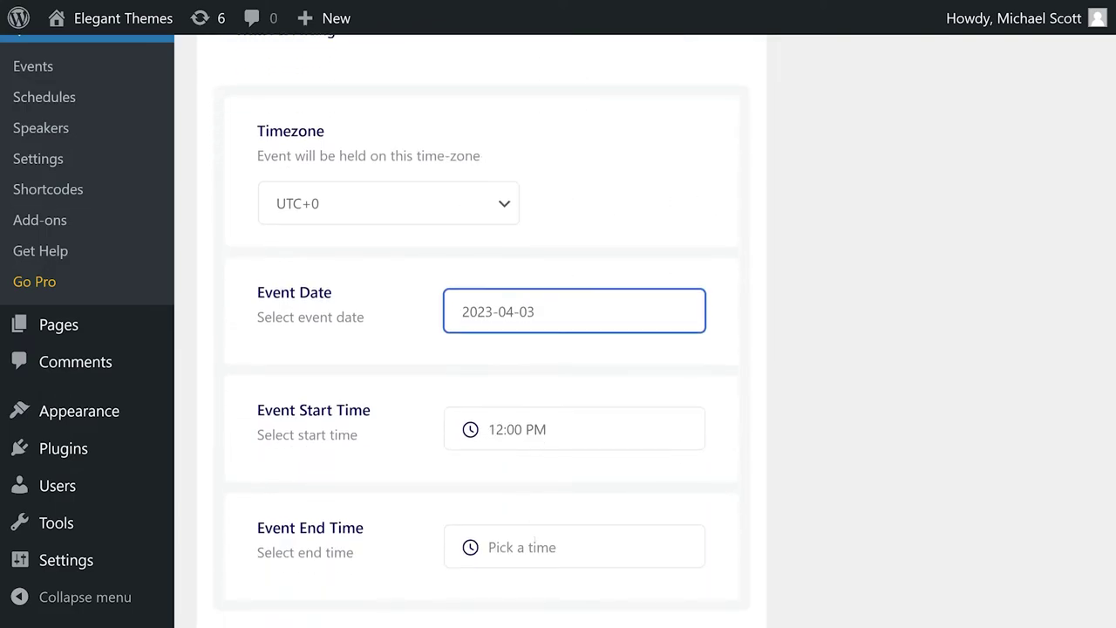
pyautogui.click(503, 546)
pyautogui.scroll(-1, 558, 523)
pyautogui.click(569, 492)
pyautogui.click(569, 492)
pyautogui.click(569, 492)
pyautogui.click(569, 492)
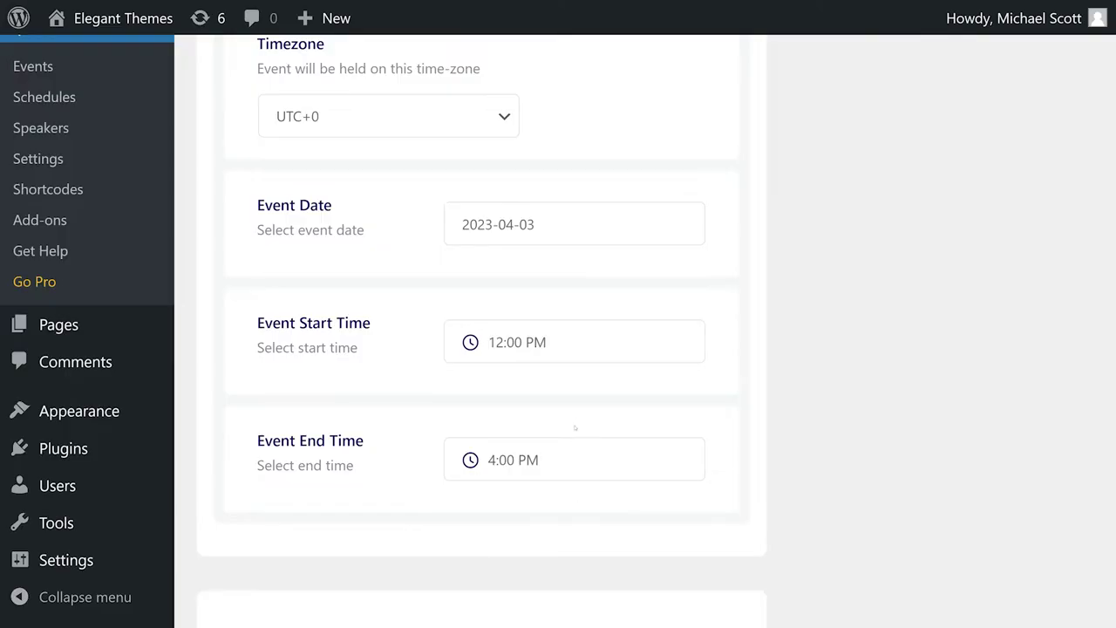
pyautogui.scroll(5, 552, 459)
# Step: Confirm the 4:00 PM end time and enter Las Vegas as the event location
pyautogui.click(356, 244)
pyautogui.click(380, 149)
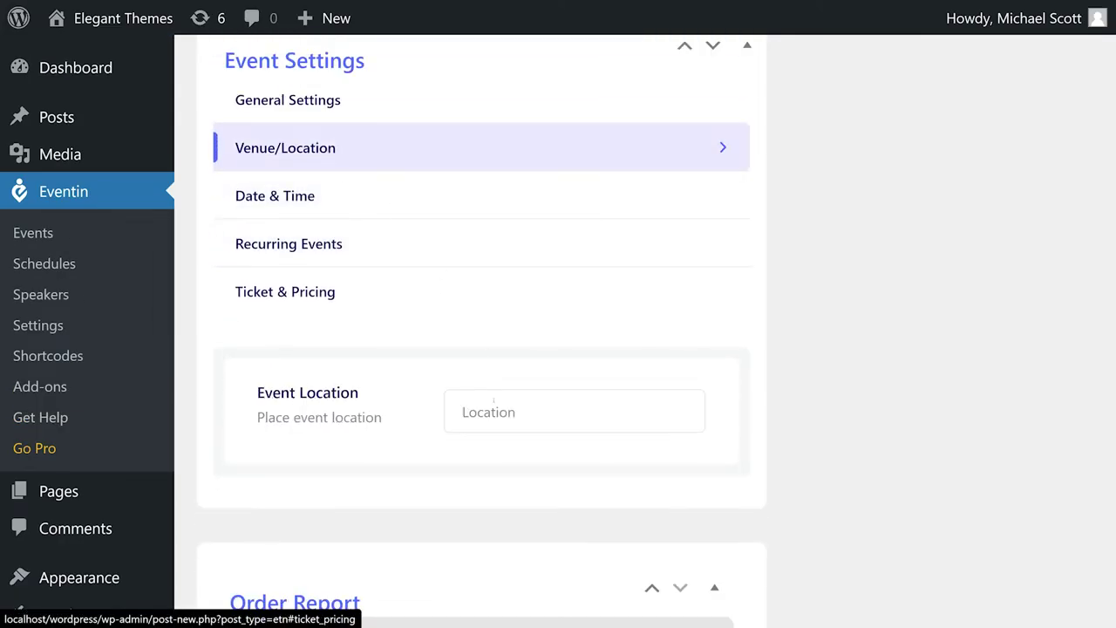
pyautogui.click(561, 411)
pyautogui.write('Las Vegas, NV')
# Step: Choose Schedule Without Speaker and the Organizer category in General Settings
pyautogui.click(344, 99)
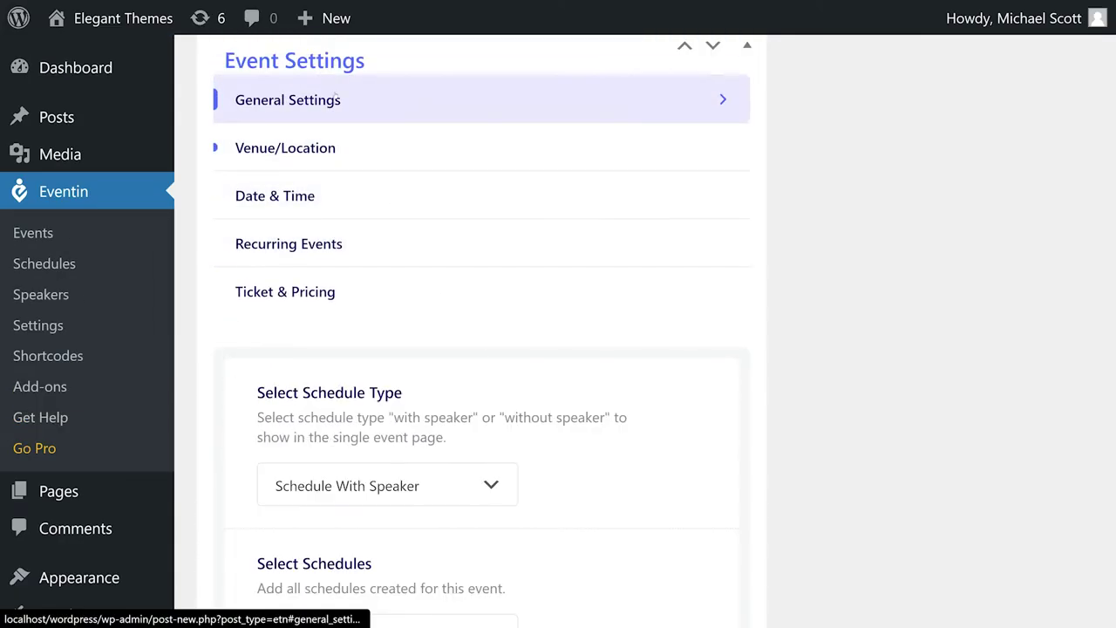
pyautogui.scroll(-2, 386, 311)
pyautogui.click(386, 312)
pyautogui.click(385, 436)
pyautogui.scroll(-1, 599, 447)
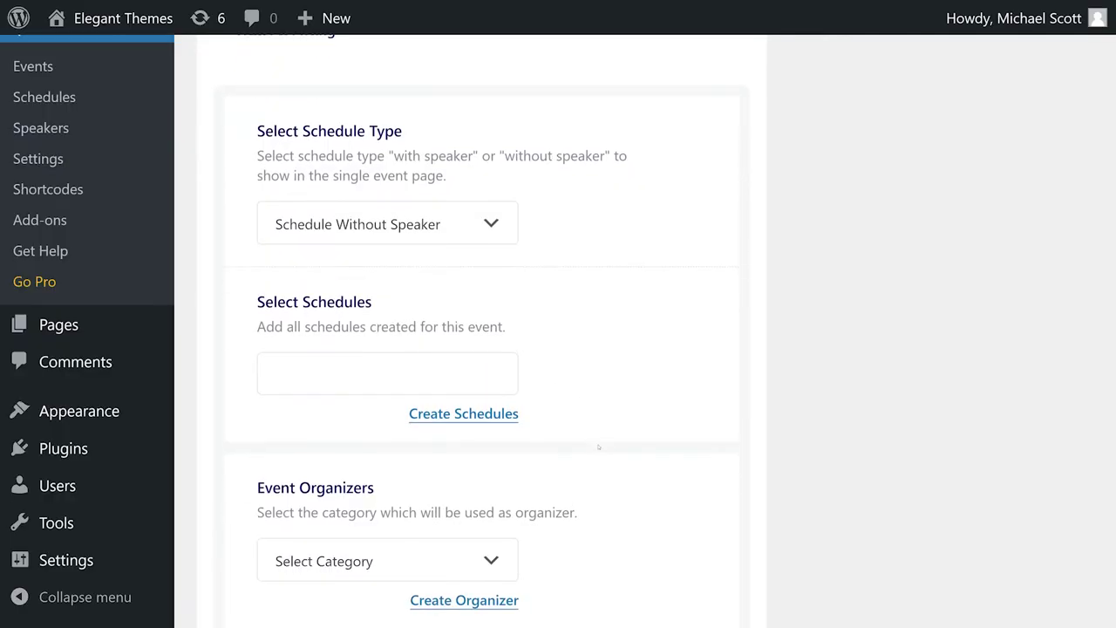
pyautogui.scroll(-3, 386, 349)
pyautogui.click(387, 297)
pyautogui.click(352, 428)
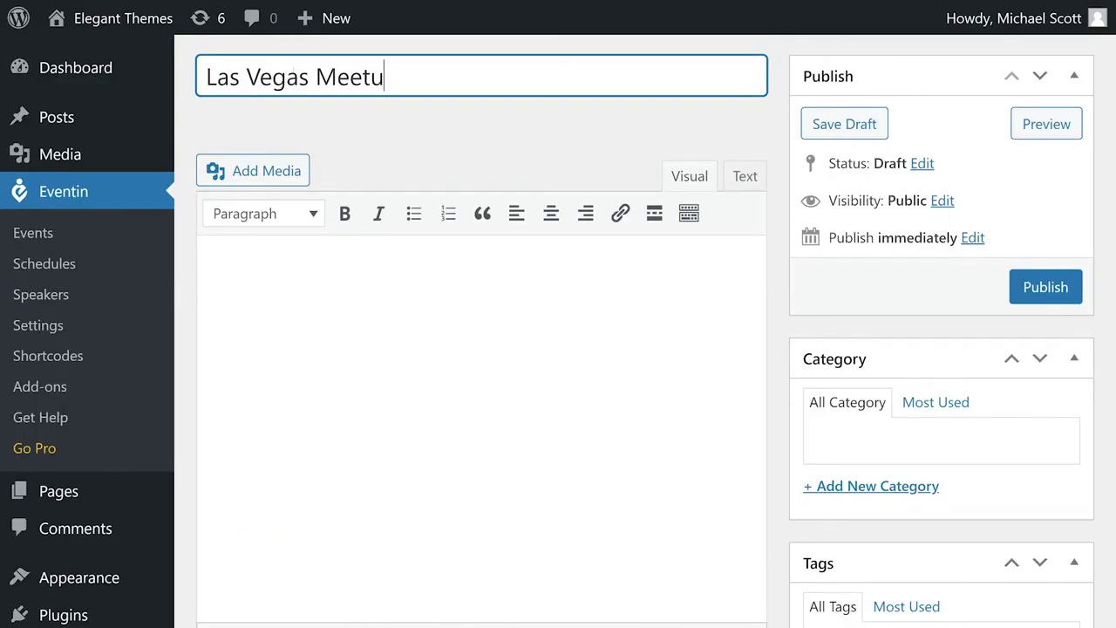
# Step: Finish the 'Las Vegas Meetup' title and 'Let's meetup' description, publish, and view the event
pyautogui.write('p')
pyautogui.click(219, 252)
pyautogui.write('L')
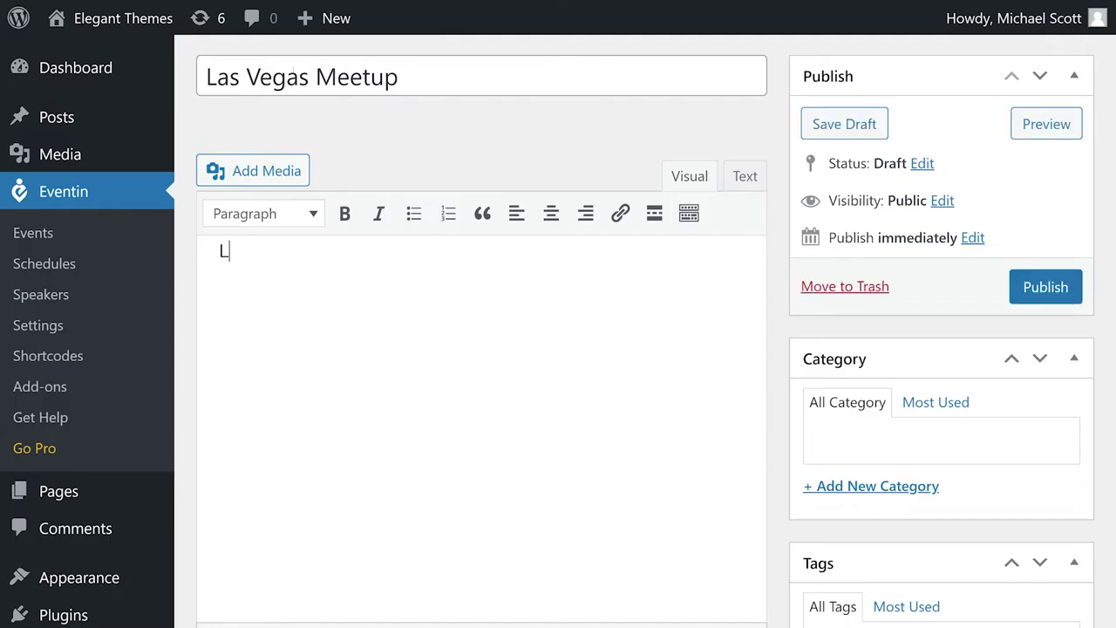
pyautogui.write("et's meetup!")
pyautogui.click(1045, 286)
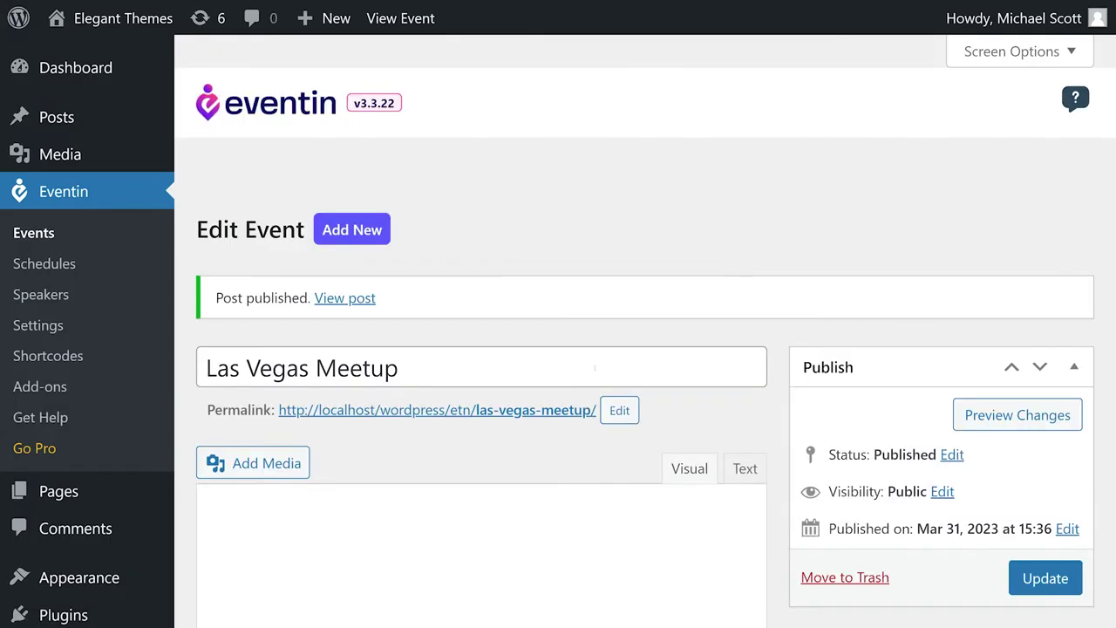
pyautogui.click(381, 369)
pyautogui.scroll(-4, 558, 392)
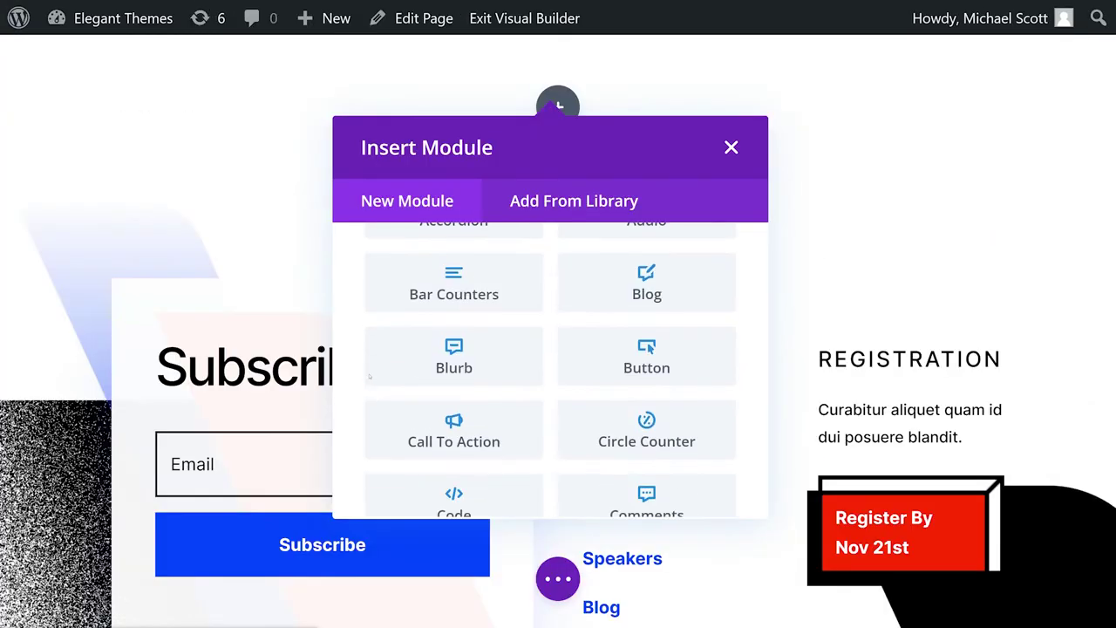
pyautogui.scroll(-2, 453, 383)
# Step: Insert the Eventin Events module and set its Module Text font style to uppercase
pyautogui.scroll(-1, 366, 386)
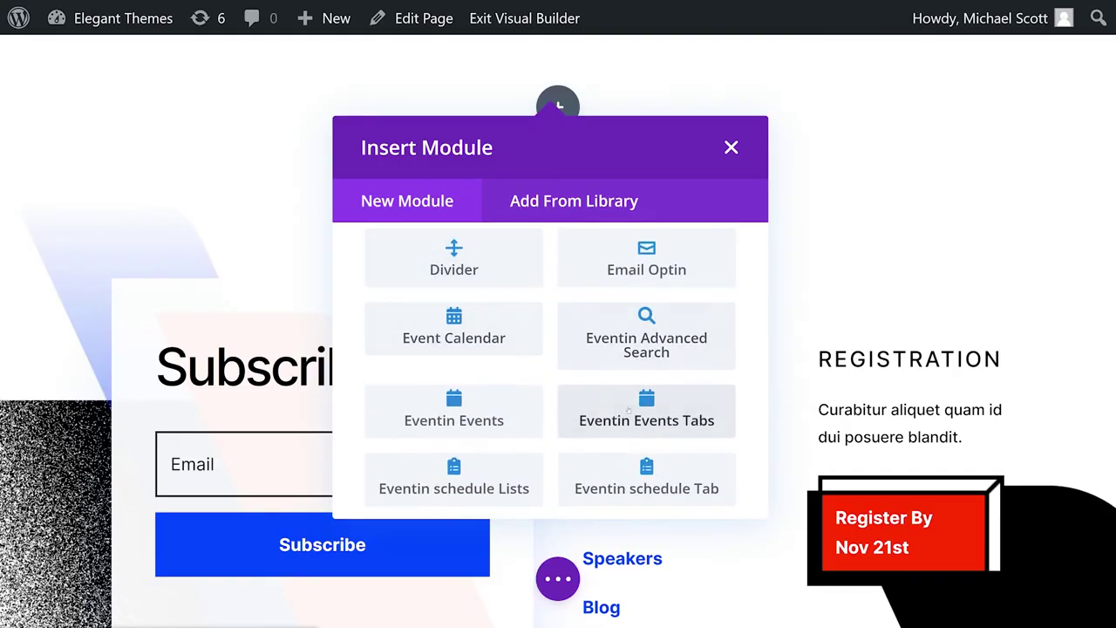
pyautogui.scroll(-3, 621, 462)
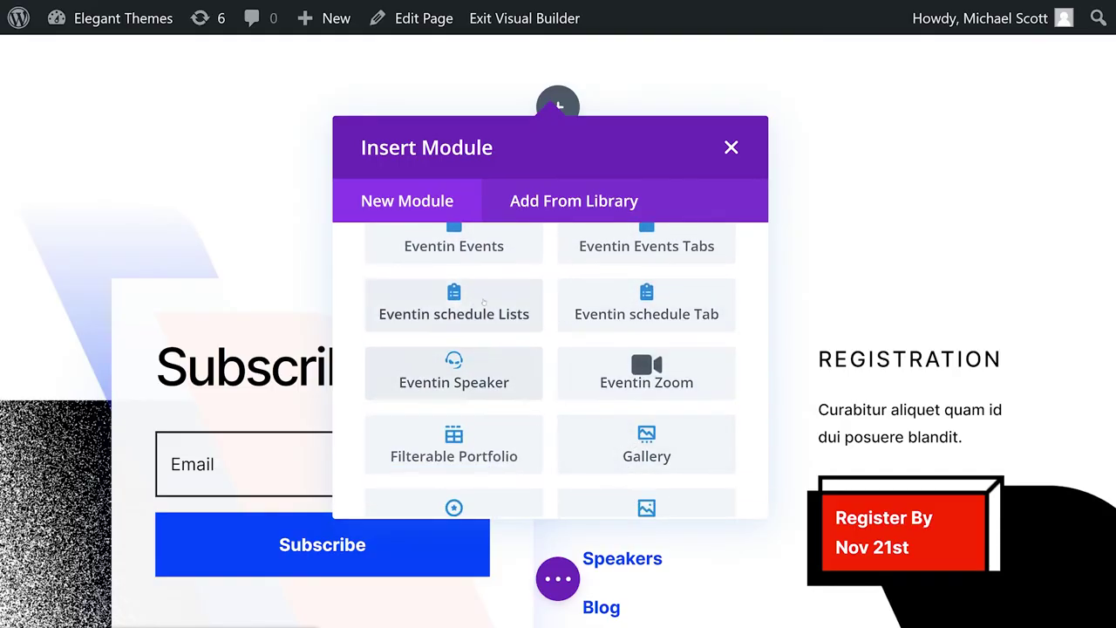
pyautogui.click(453, 246)
pyautogui.scroll(-6, 749, 375)
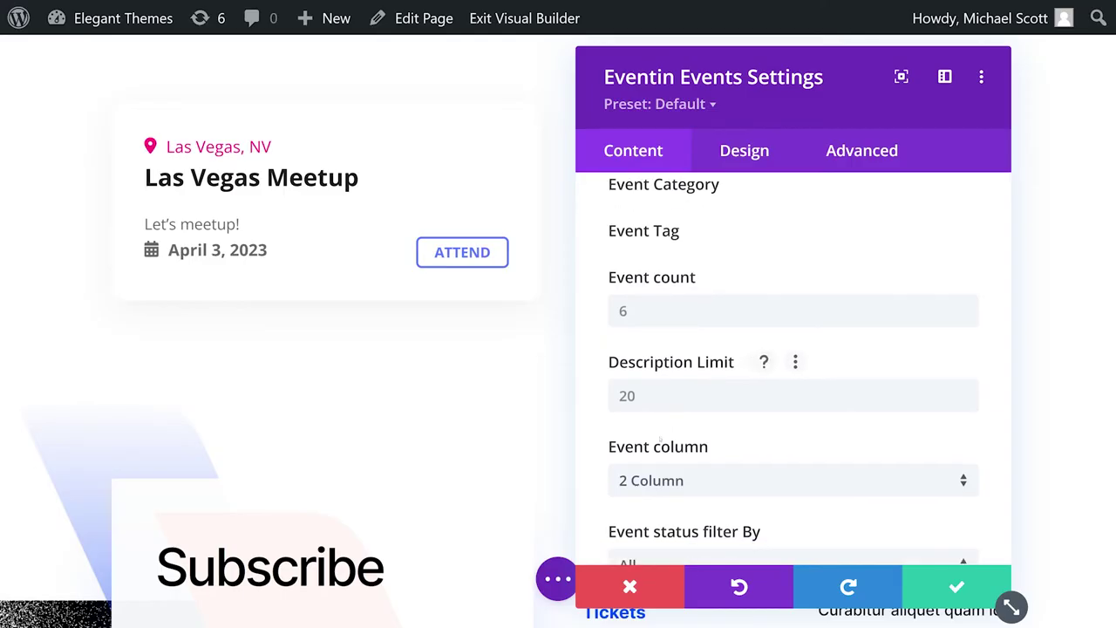
pyautogui.scroll(5, 750, 348)
pyautogui.click(748, 151)
pyautogui.click(677, 255)
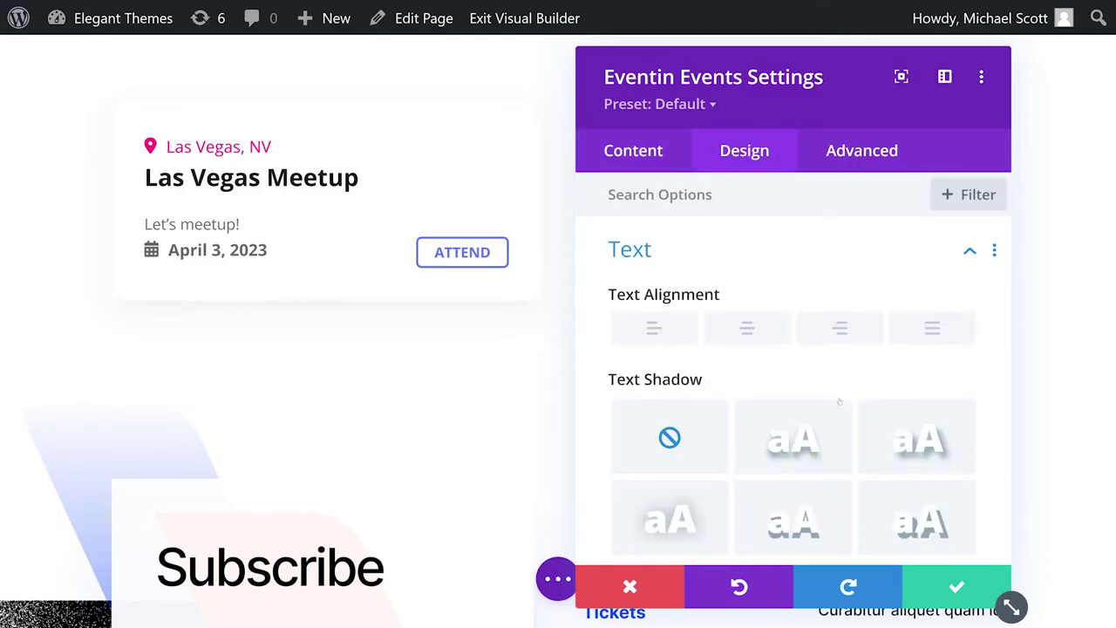
pyautogui.scroll(-5, 745, 335)
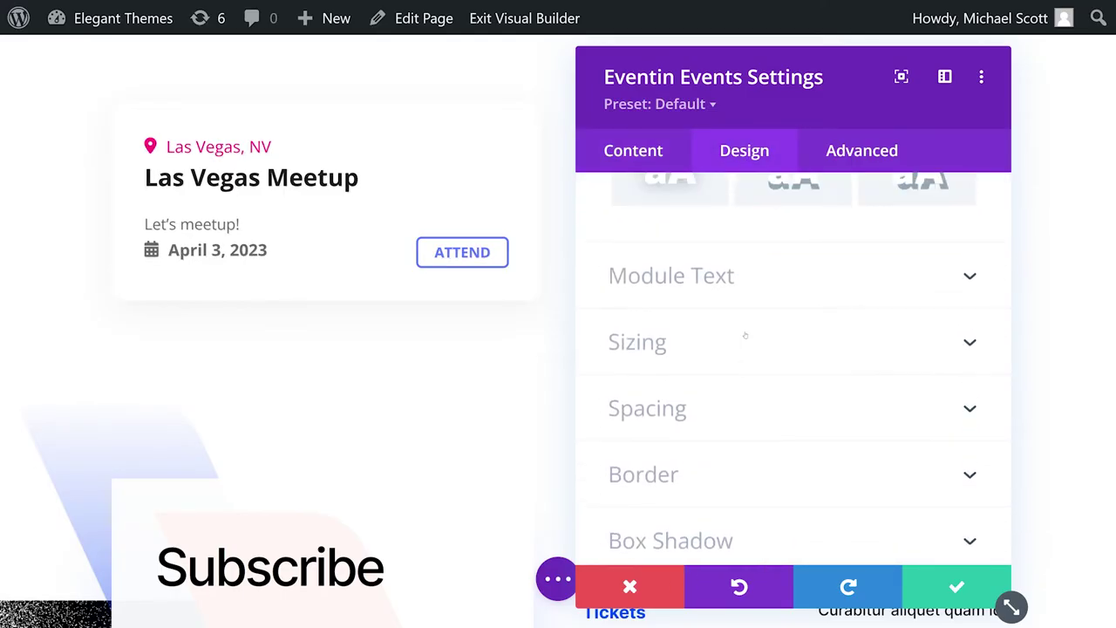
pyautogui.click(697, 277)
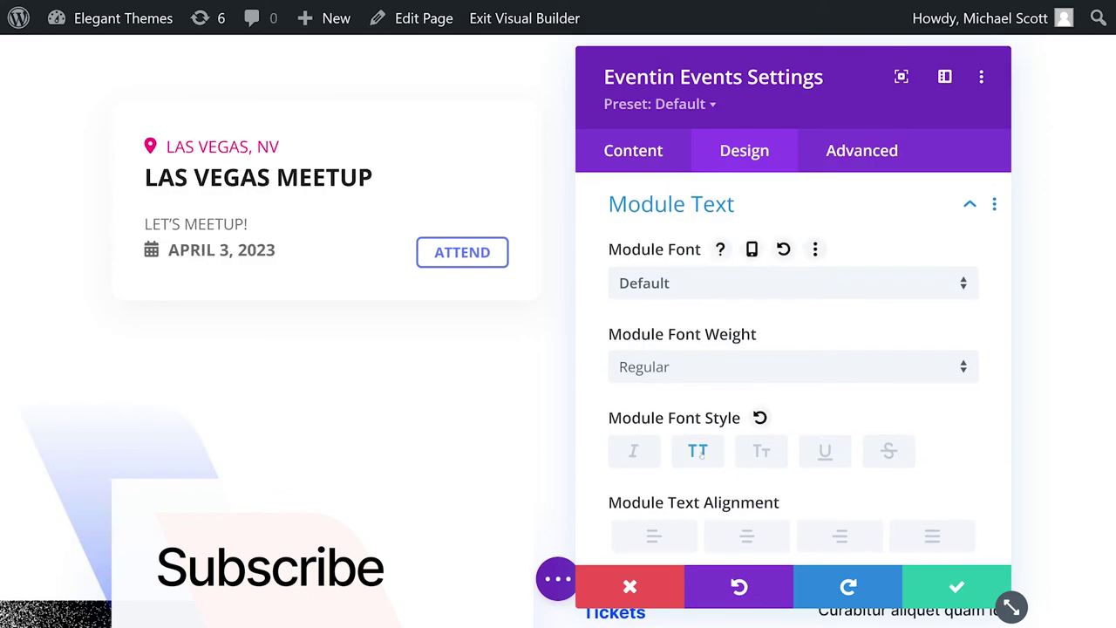
pyautogui.click(824, 450)
# Step: Create an Events Manager event 'April Concert' with description 'Special April Concert'
pyautogui.scroll(-5, 793, 366)
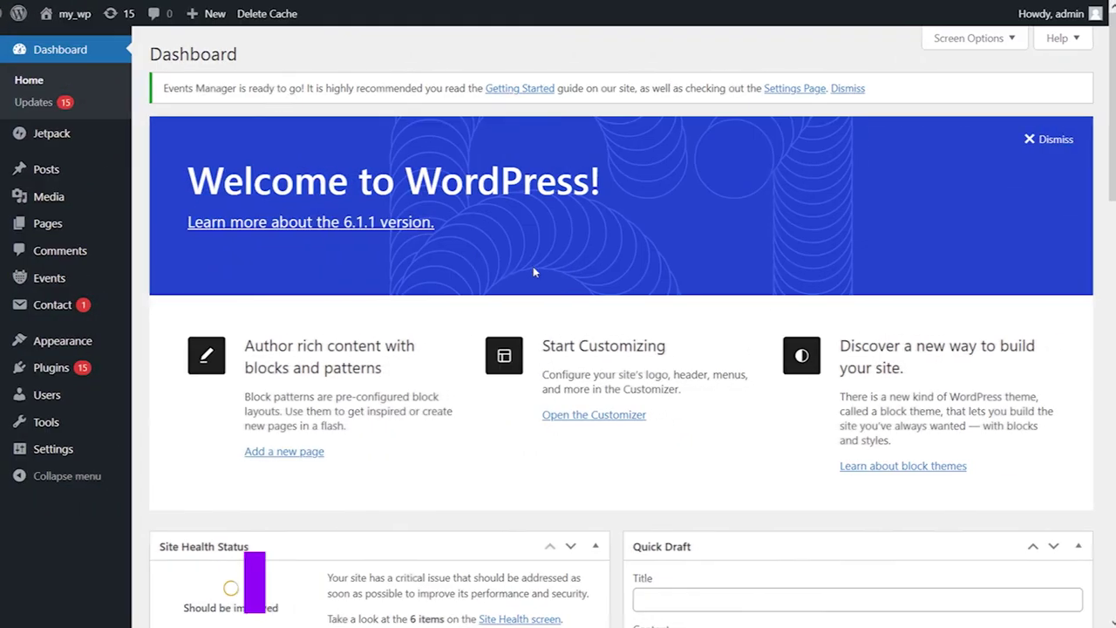
pyautogui.moveTo(105, 279)
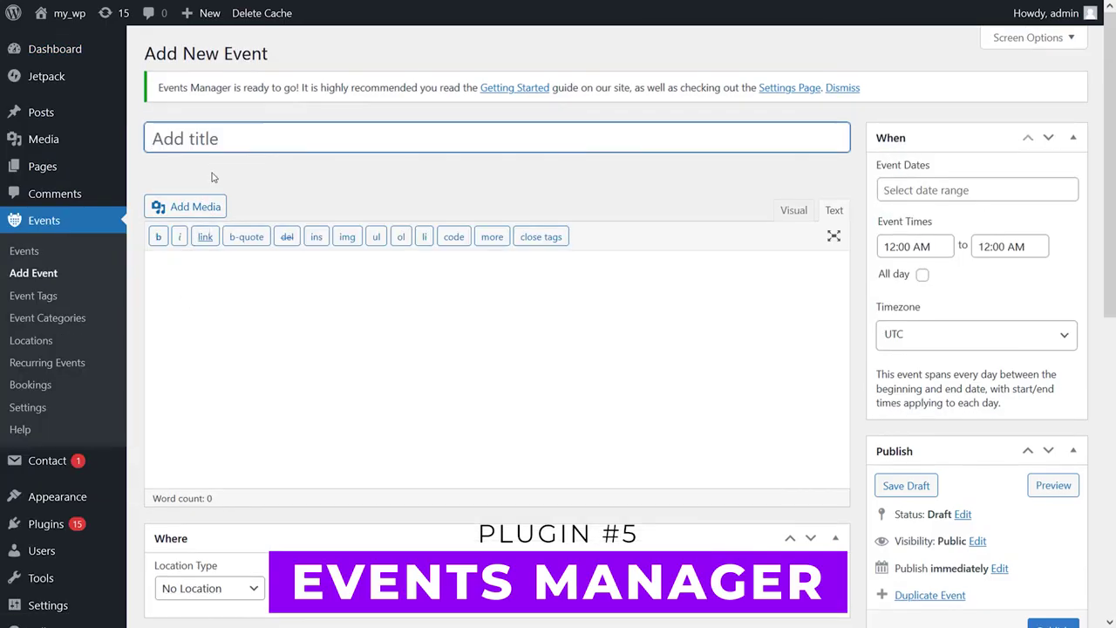
pyautogui.write('April Concert')
pyautogui.click(202, 303)
pyautogui.write('Special April Conc')
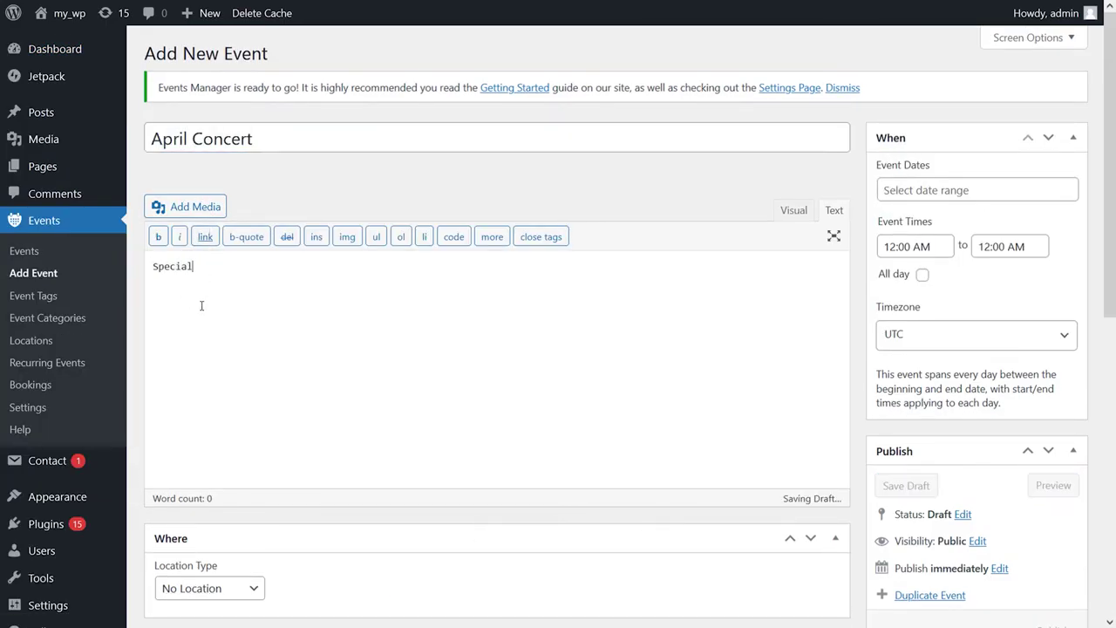
pyautogui.scroll(-5, 292, 236)
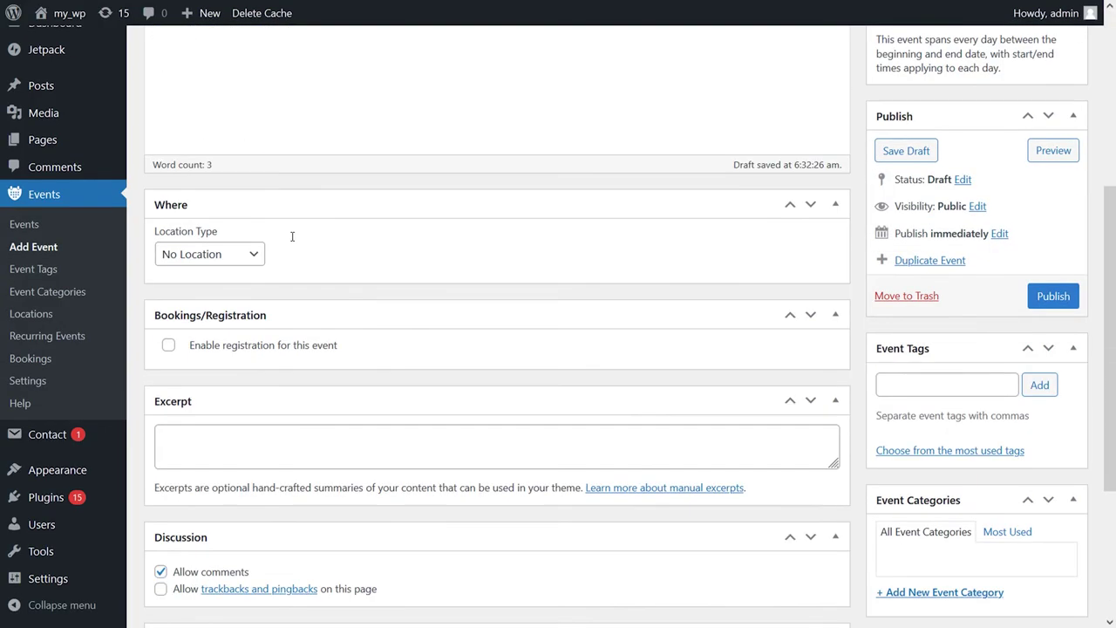
# Step: Date April Concert 22–31 March 2023, ending at 4:00 PM, and publish it
pyautogui.scroll(4, 291, 237)
pyautogui.scroll(1, 959, 218)
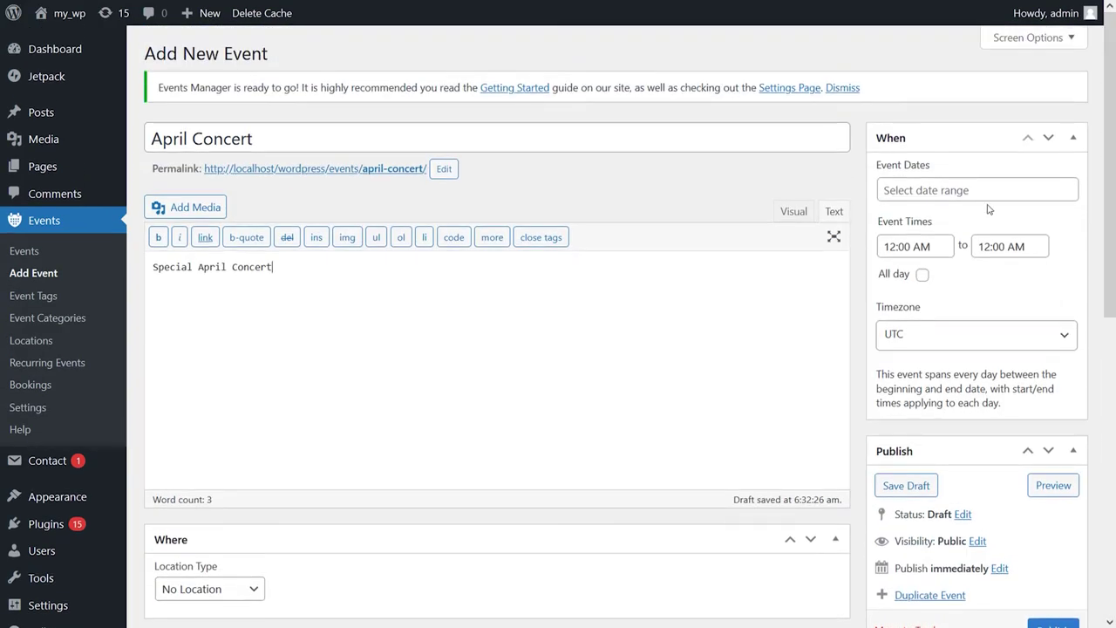
pyautogui.click(976, 189)
pyautogui.click(956, 363)
pyautogui.click(1026, 395)
pyautogui.click(980, 246)
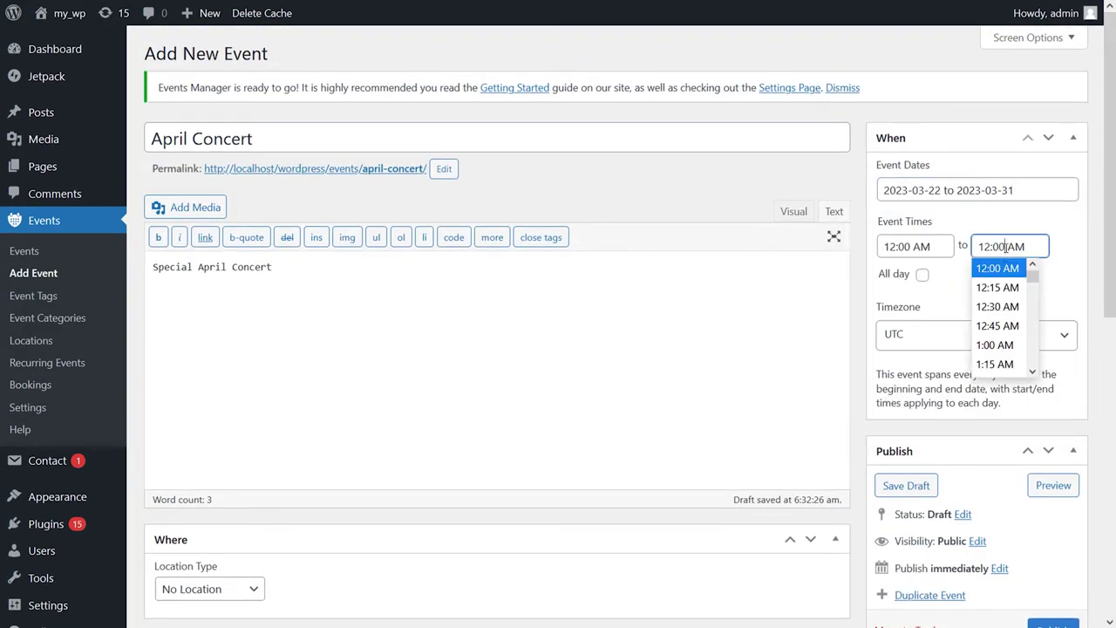
pyautogui.scroll(-14, 995, 314)
pyautogui.click(994, 297)
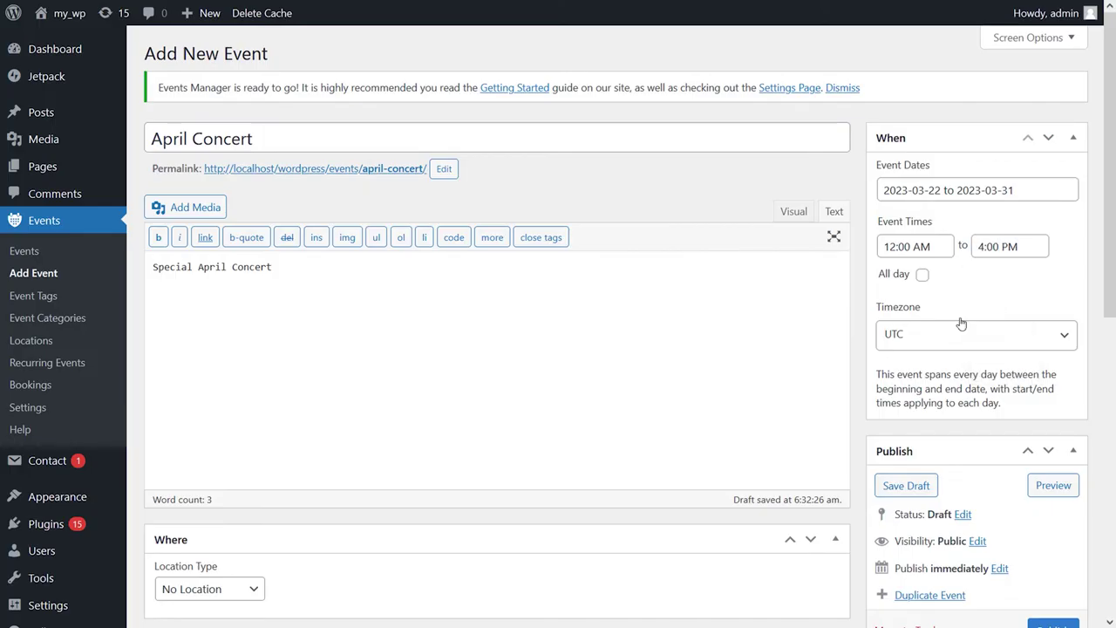
pyautogui.scroll(-1, 1056, 312)
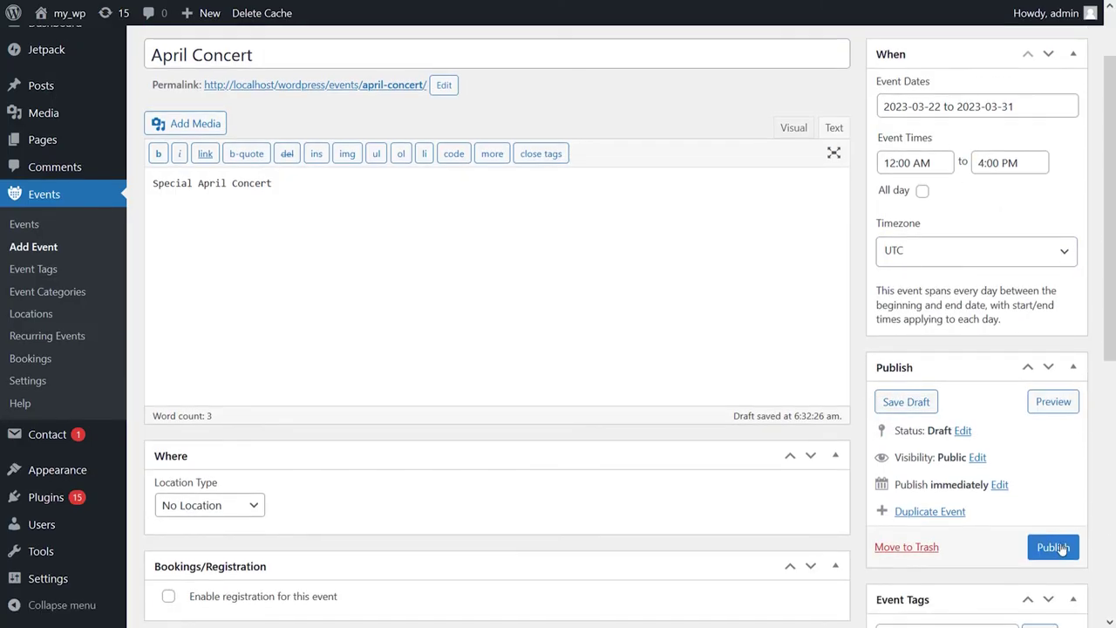
pyautogui.click(1049, 543)
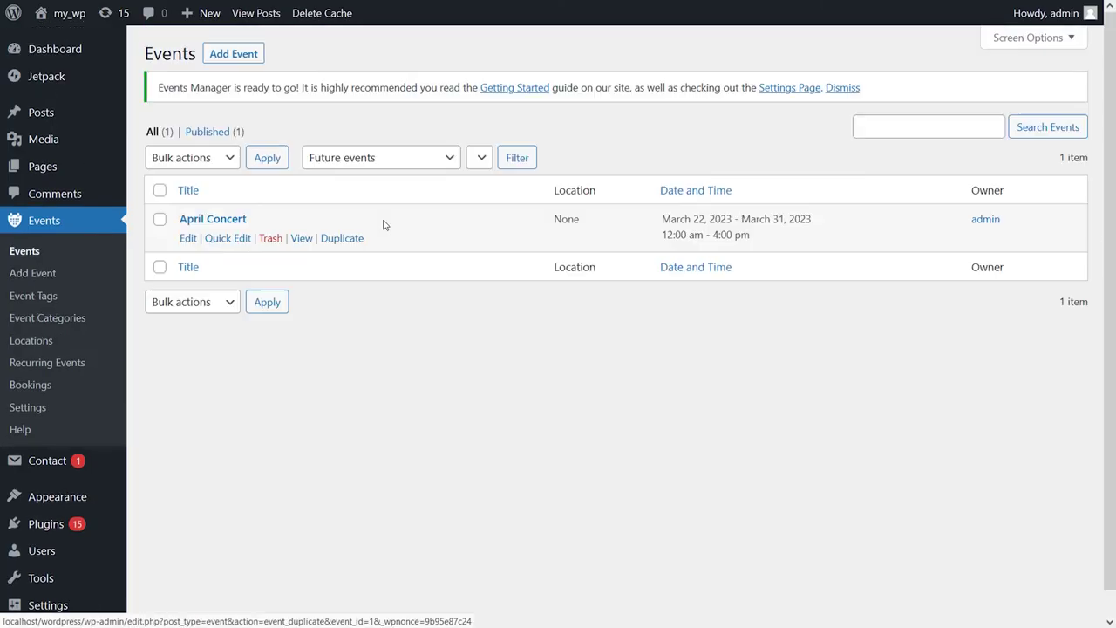
# Step: View the April Concert event on the live site from the Events list
pyautogui.click(302, 238)
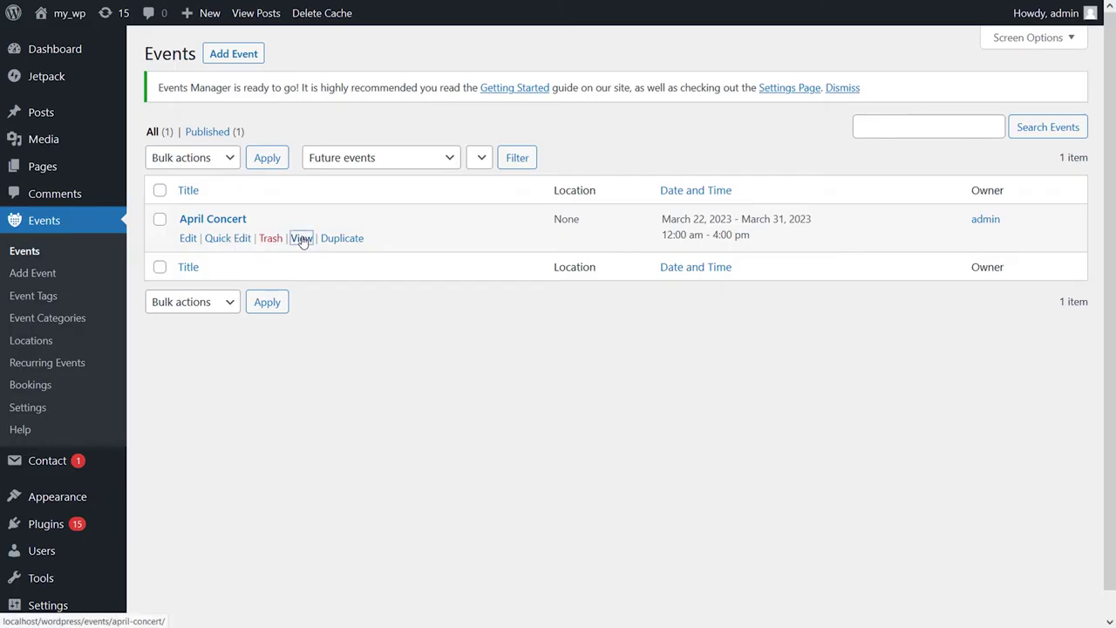